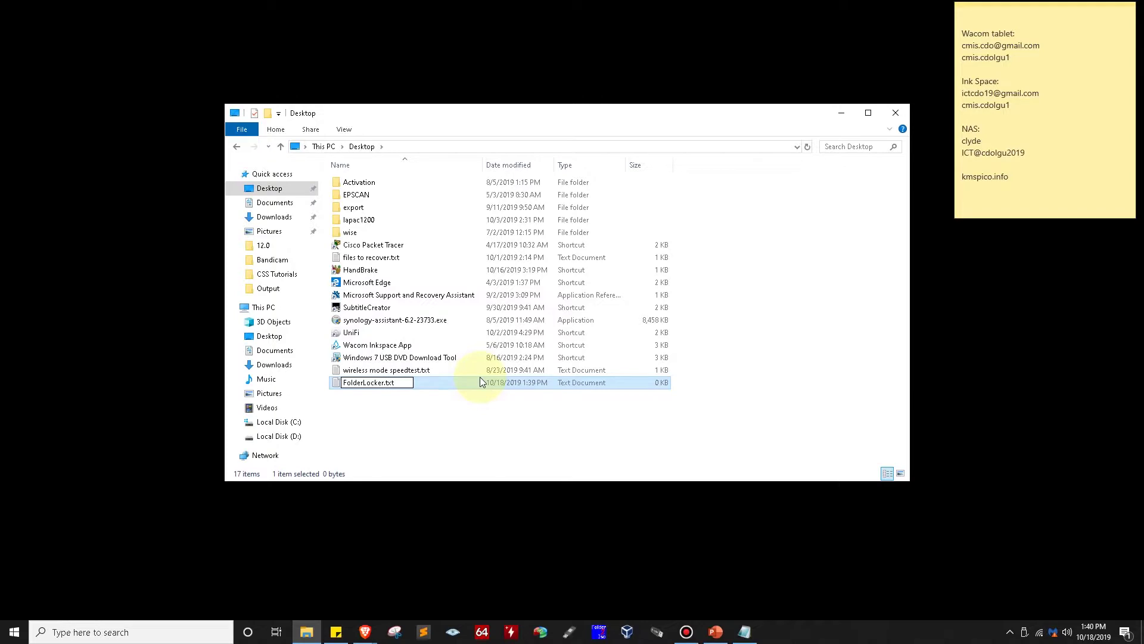
Confirm the FolderLocker.txt name, open it in Notepad, and move the window over Explorer
{"action": "key", "text": "Return"}
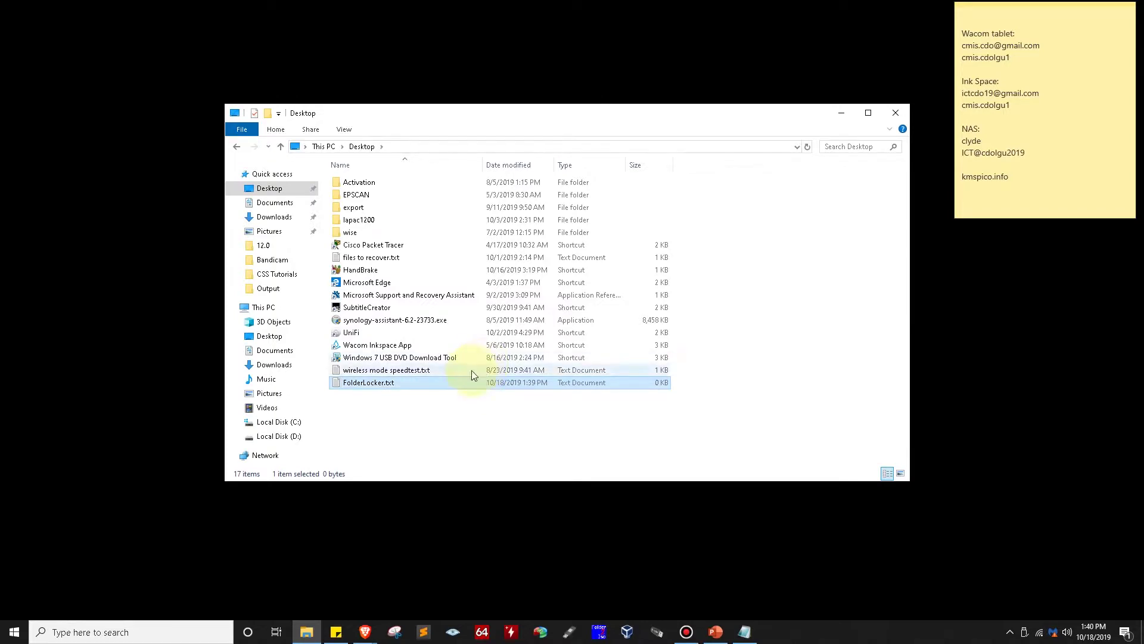
{"action": "left_click", "coordinate": [420, 411]}
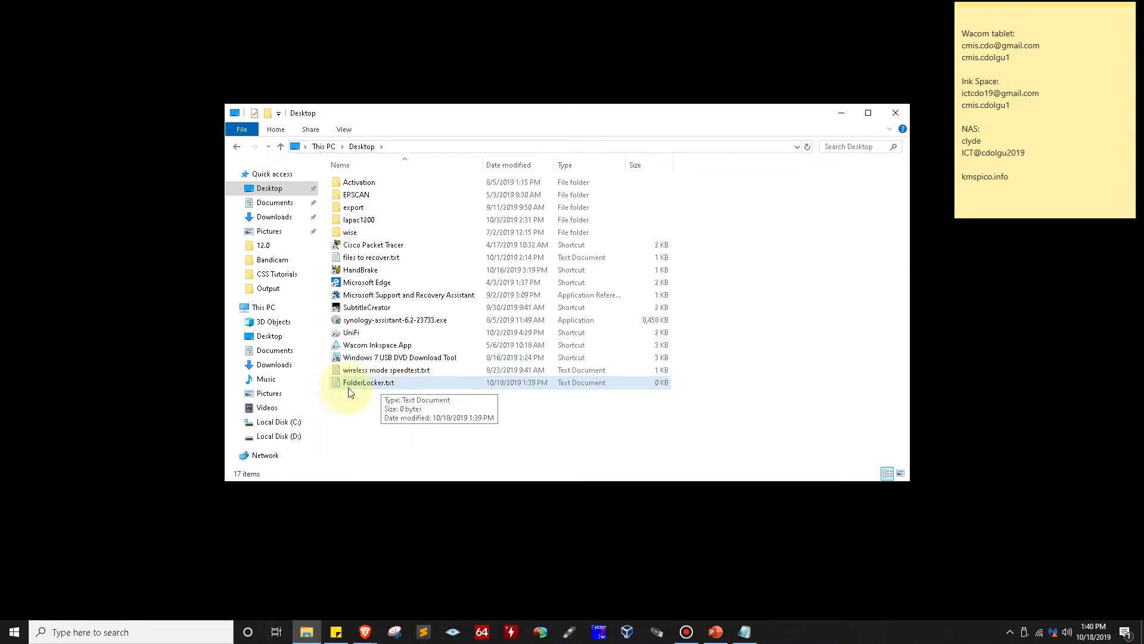
{"action": "double_click", "coordinate": [382, 384]}
{"action": "left_click_drag", "start_coordinate": [554, 349], "coordinate": [294, 230]}
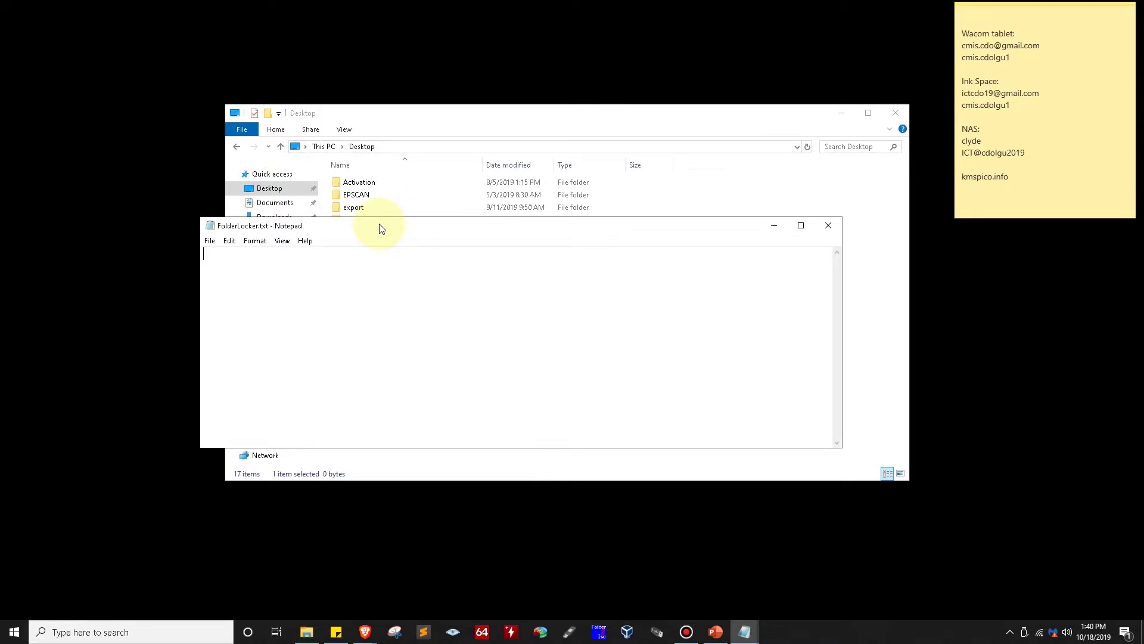
{"action": "left_click_drag", "start_coordinate": [382, 228], "coordinate": [392, 167]}
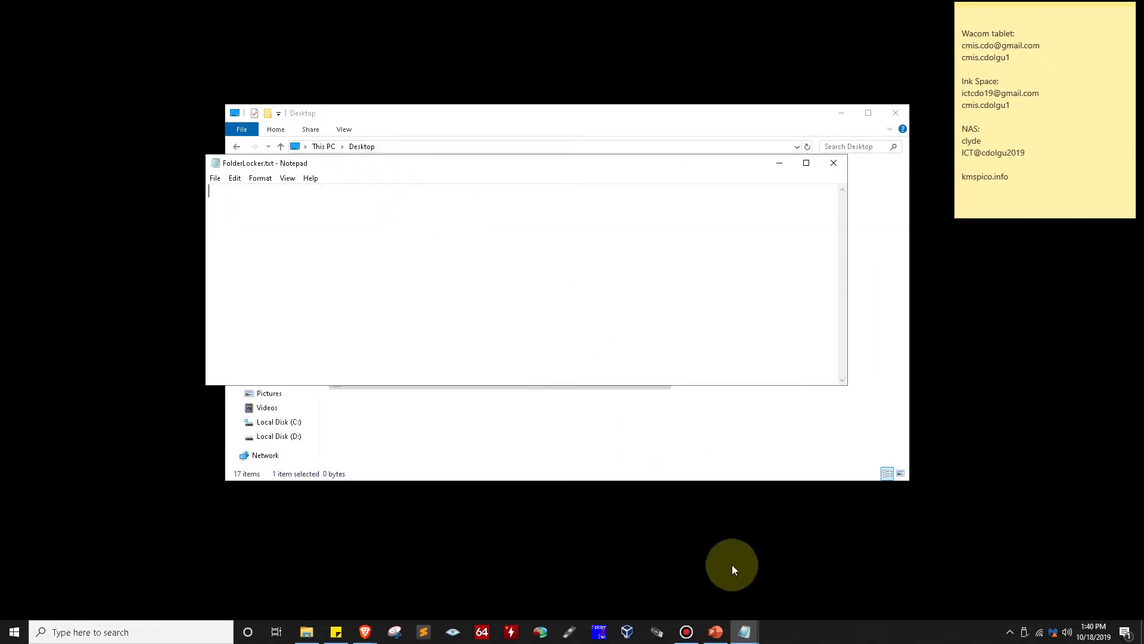
Copy the whole Folder Locker script from New Text Document and paste it into FolderLocker.txt
{"action": "mouse_move", "coordinate": [748, 636]}
{"action": "left_click", "coordinate": [705, 592]}
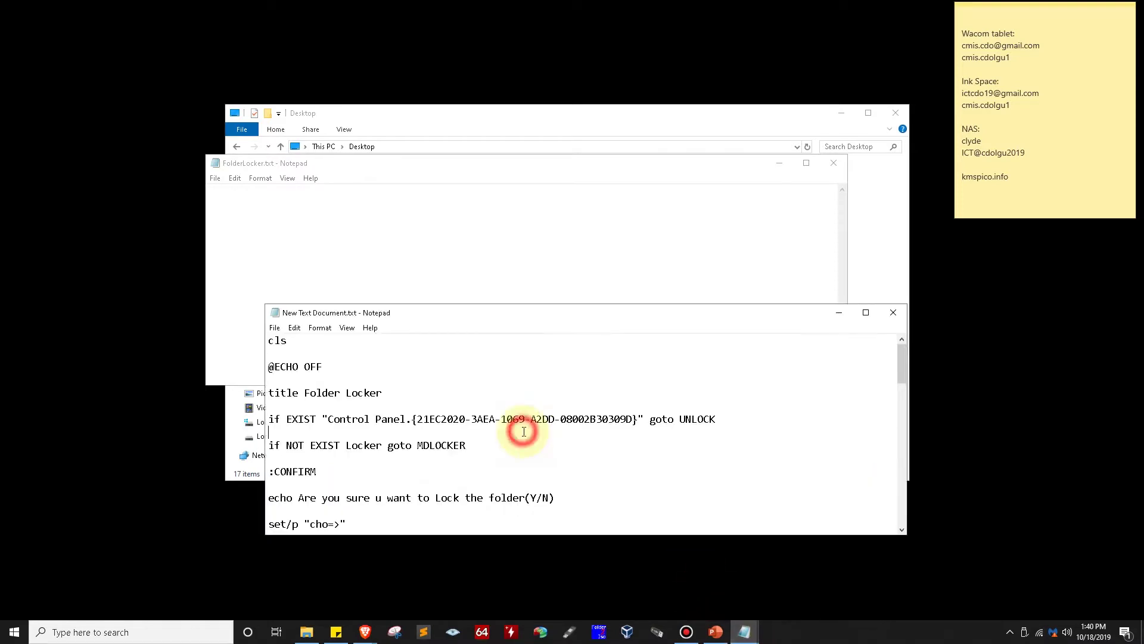
{"action": "key", "text": "ctrl+a"}
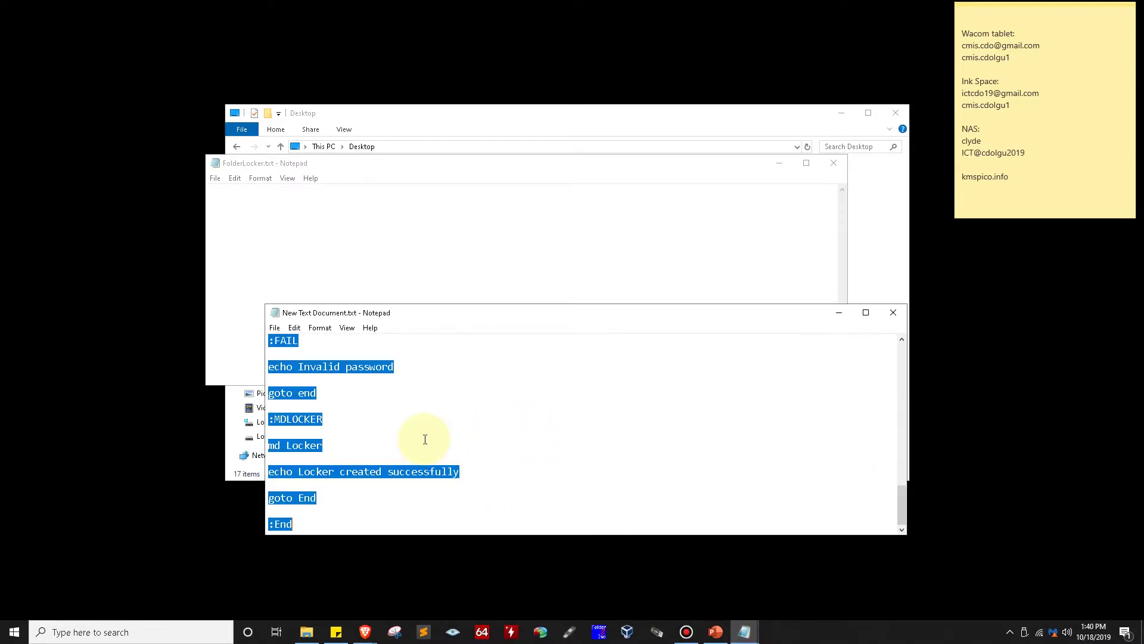
{"action": "left_click", "coordinate": [843, 310]}
{"action": "left_click", "coordinate": [267, 193]}
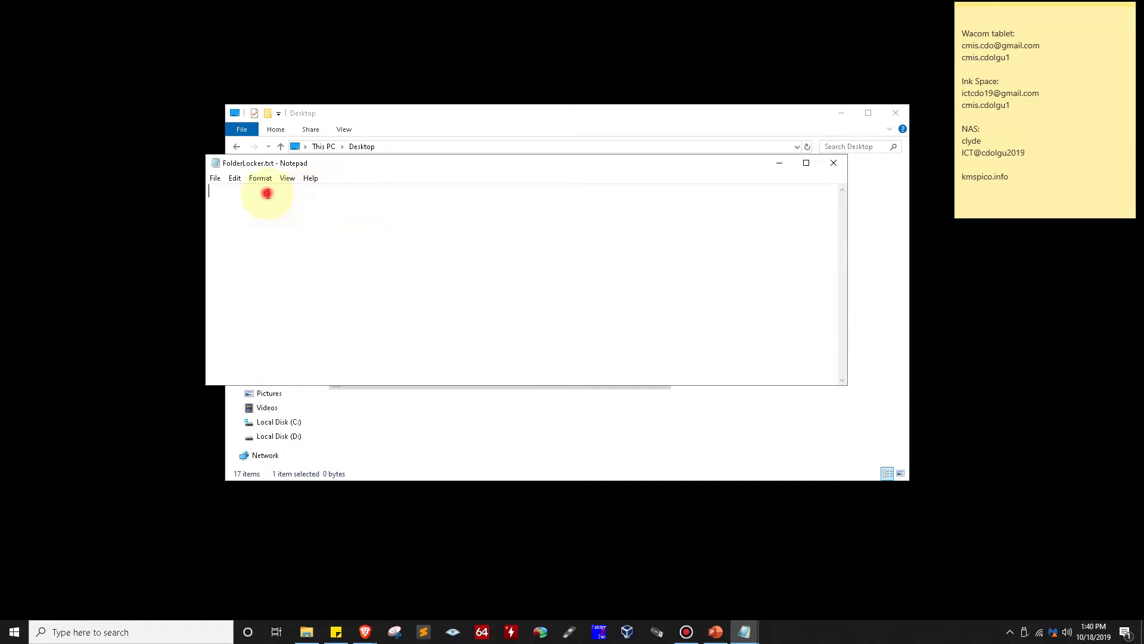
{"action": "right_click", "coordinate": [266, 193]}
{"action": "left_click", "coordinate": [296, 244]}
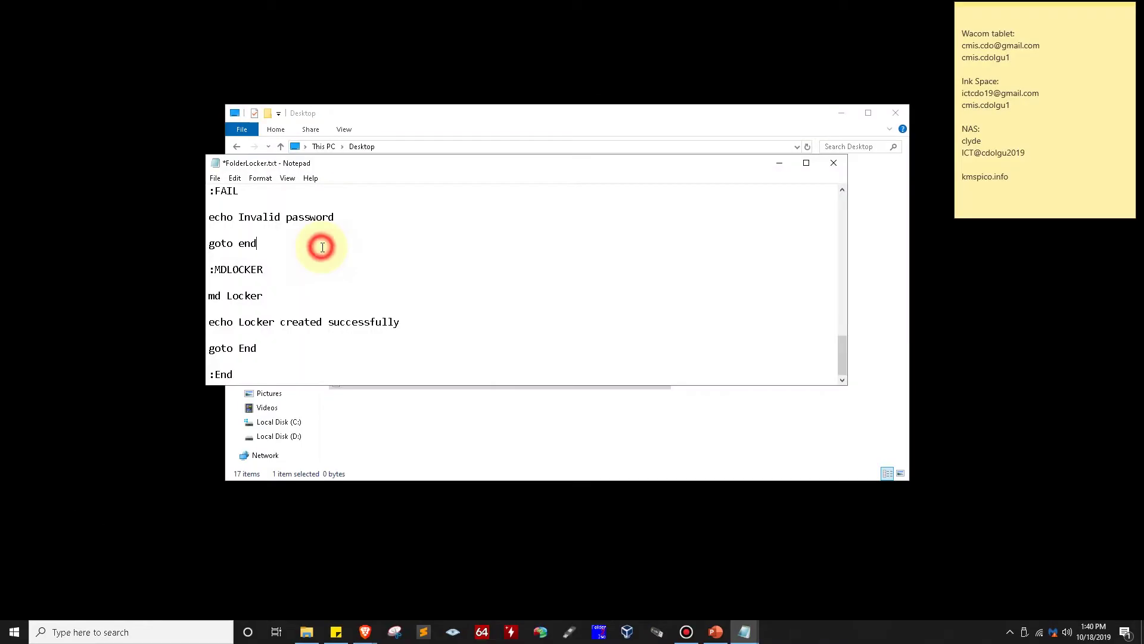
{"action": "scroll", "coordinate": [334, 243], "scroll_direction": "up", "scroll_amount": 15}
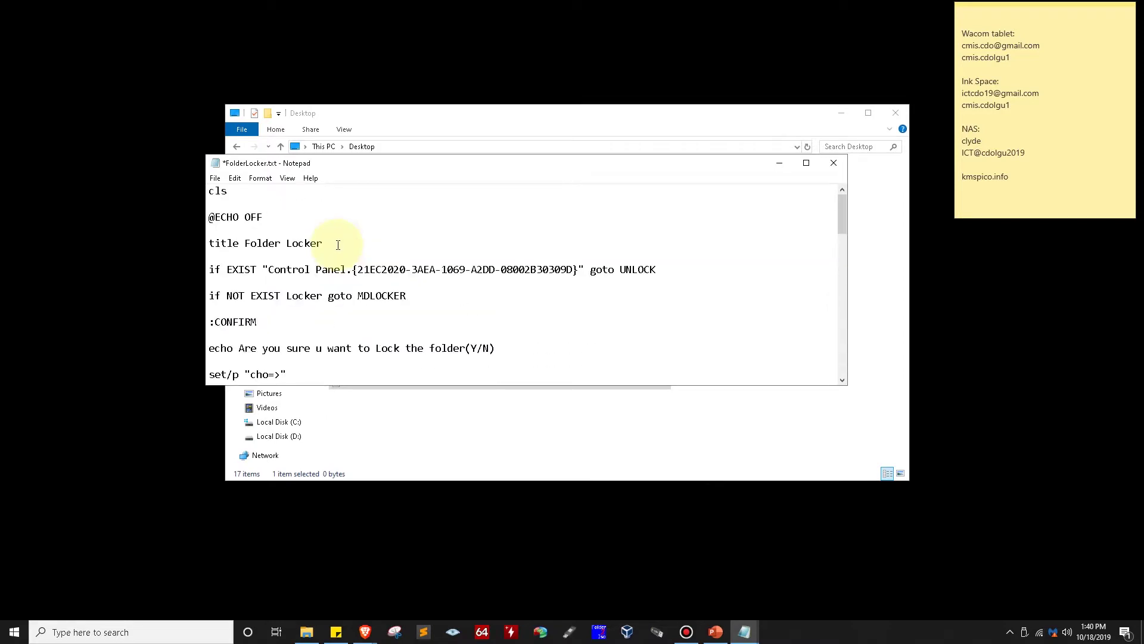
{"action": "scroll", "coordinate": [338, 245], "scroll_direction": "down", "scroll_amount": 16}
{"action": "scroll", "coordinate": [347, 254], "scroll_direction": "down", "scroll_amount": 2}
{"action": "scroll", "coordinate": [346, 253], "scroll_direction": "up", "scroll_amount": 7}
{"action": "scroll", "coordinate": [346, 253], "scroll_direction": "down", "scroll_amount": 7}
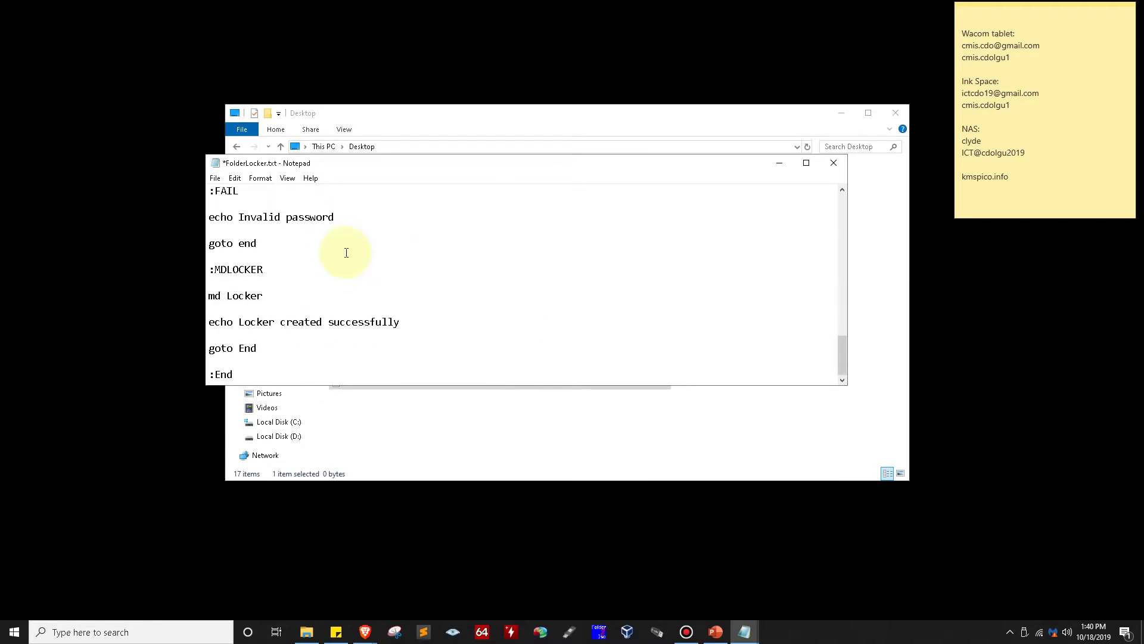
{"action": "scroll", "coordinate": [346, 253], "scroll_direction": "up", "scroll_amount": 4}
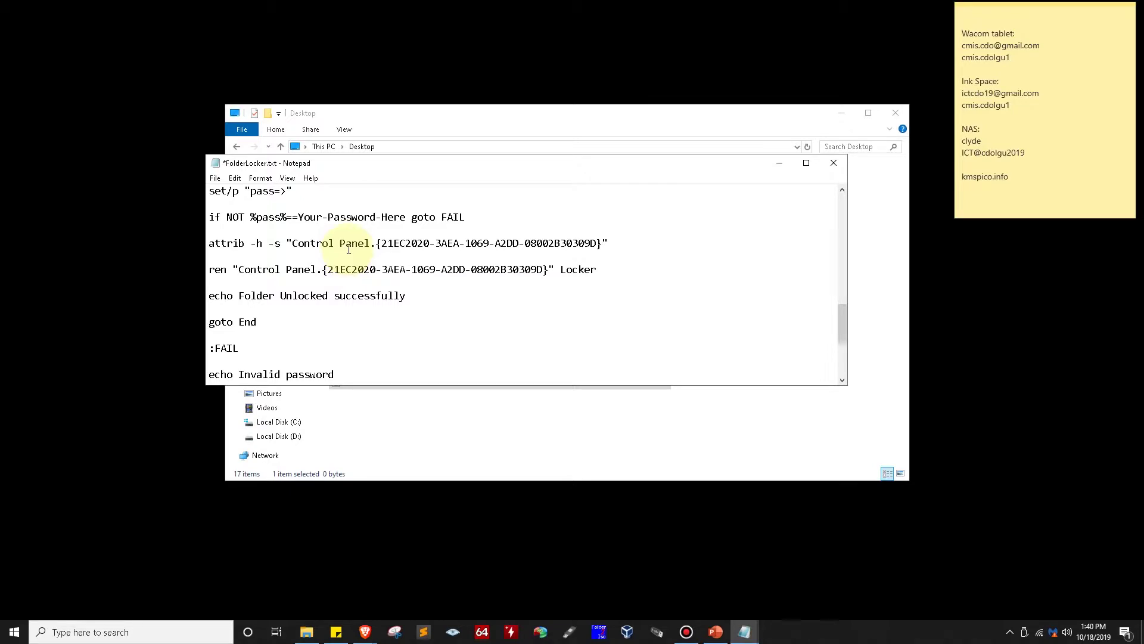
{"action": "left_click", "coordinate": [366, 242]}
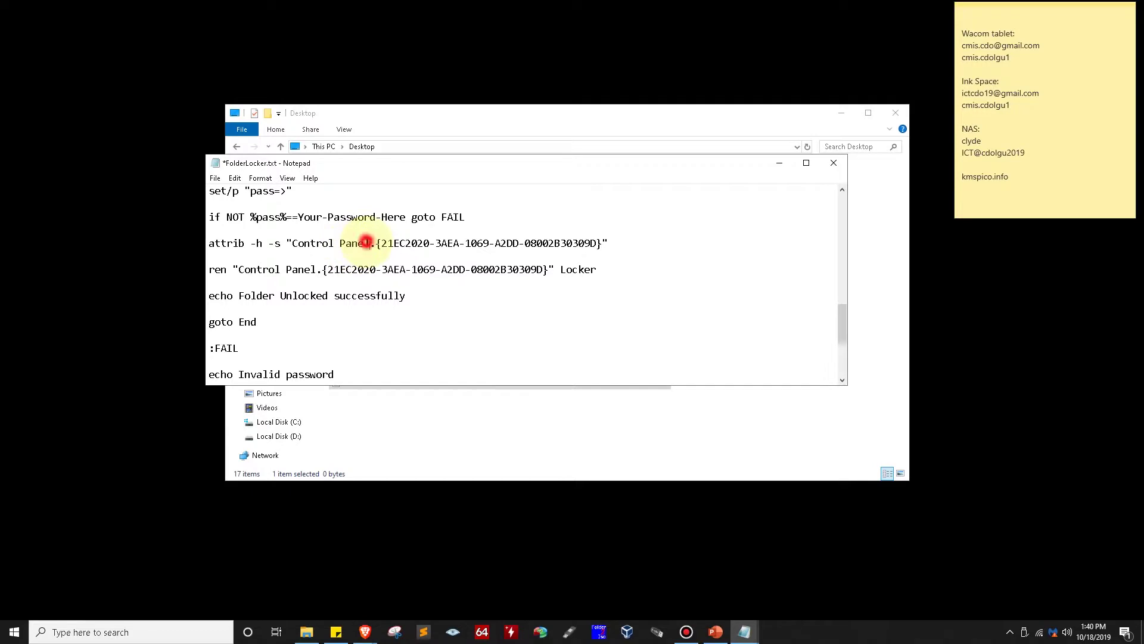
{"action": "left_click", "coordinate": [424, 241]}
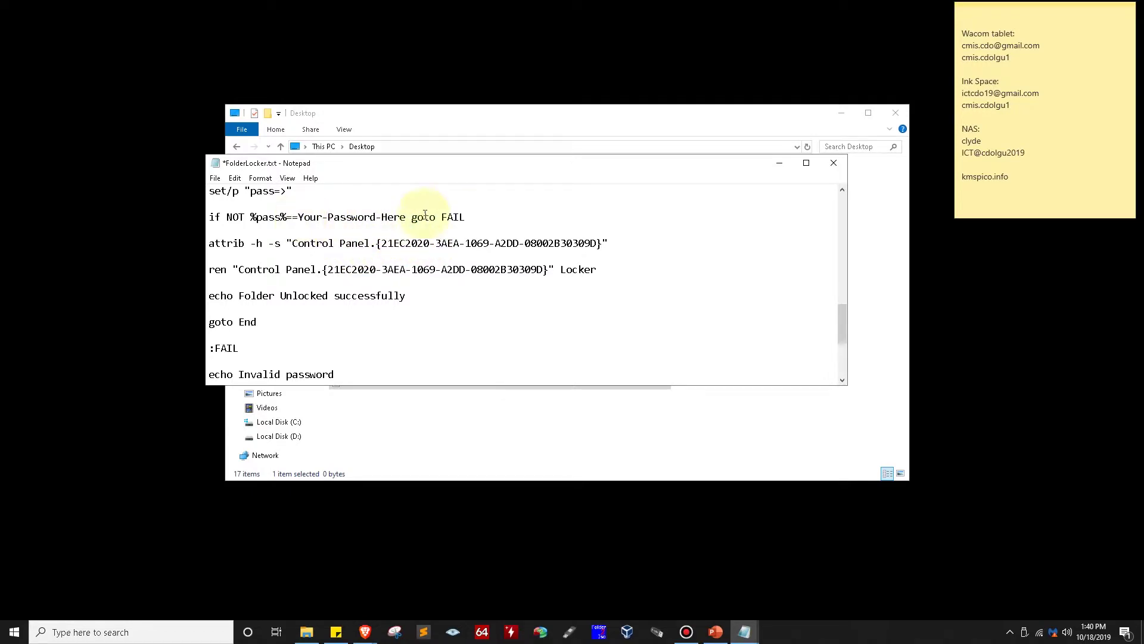
{"action": "scroll", "coordinate": [471, 225], "scroll_direction": "up", "scroll_amount": 2}
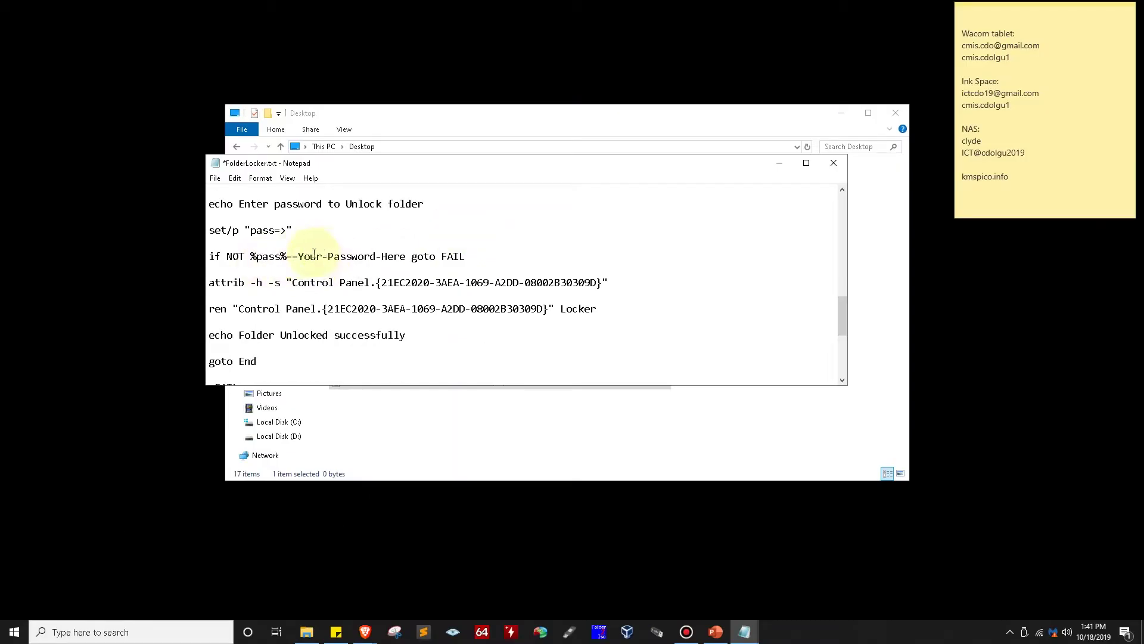
{"action": "left_click_drag", "start_coordinate": [297, 256], "coordinate": [406, 256]}
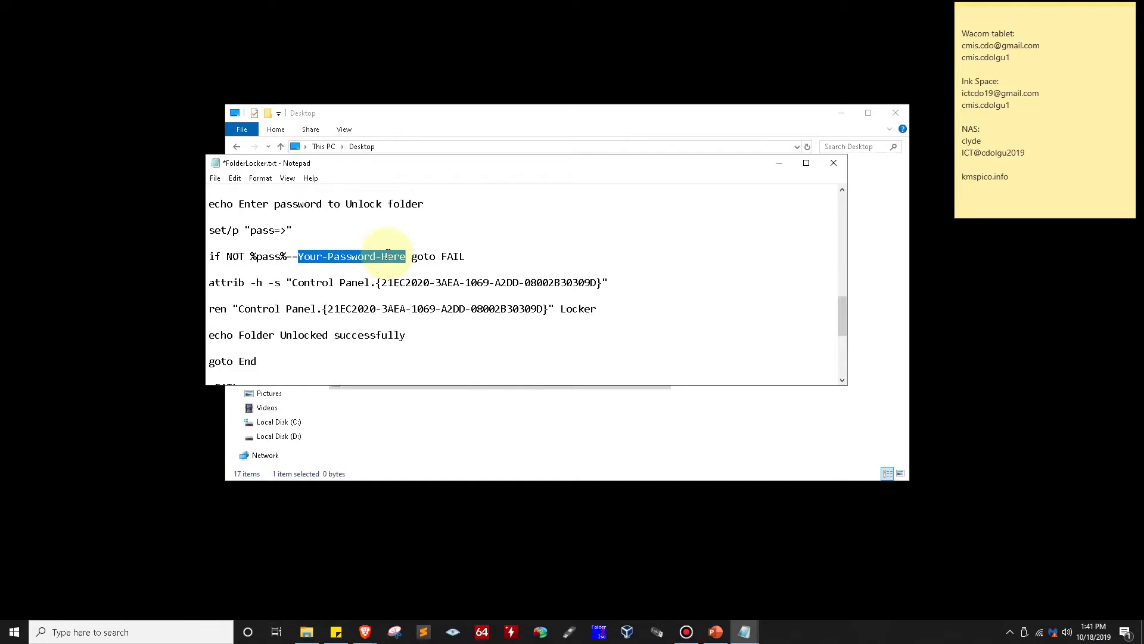
Replace the Your-Password-Here placeholder on the if NOT line with a numeric password
{"action": "type", "text": "12345678"}
{"action": "left_click", "coordinate": [425, 254]}
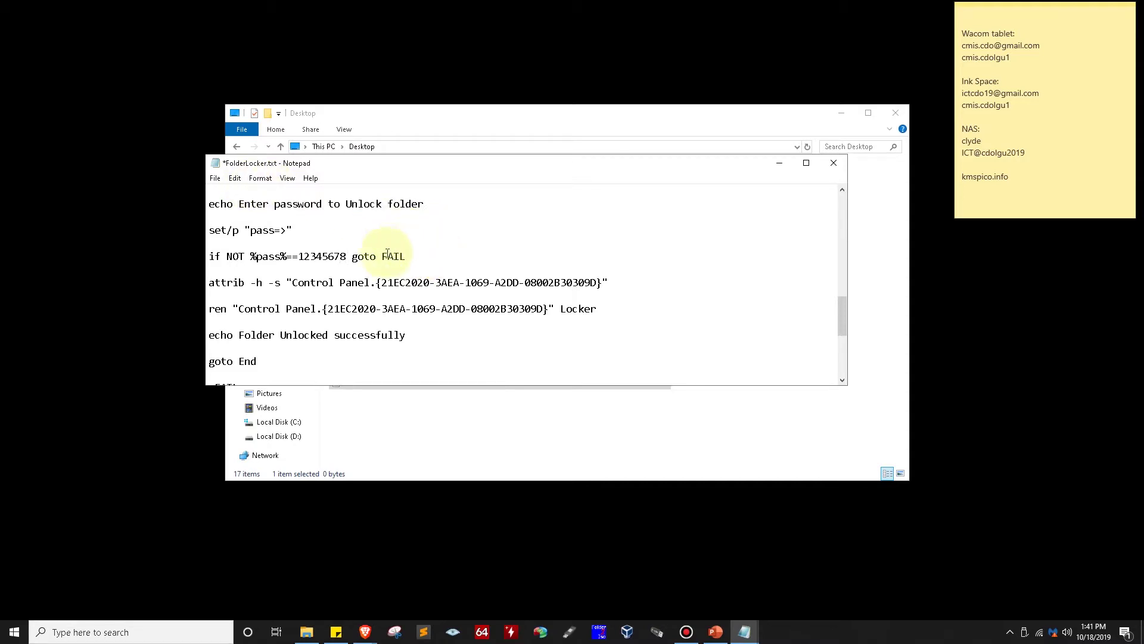
{"action": "left_click", "coordinate": [300, 256]}
{"action": "double_click", "coordinate": [301, 256]}
{"action": "key", "text": "Up"}
{"action": "left_click", "coordinate": [216, 180]}
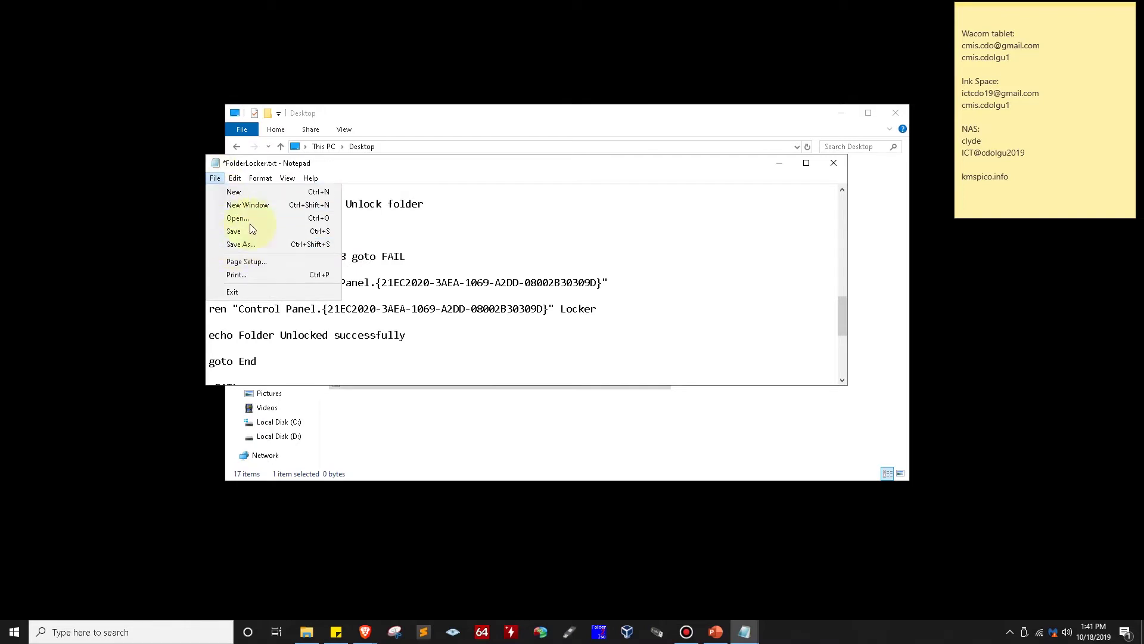
{"action": "left_click", "coordinate": [250, 244]}
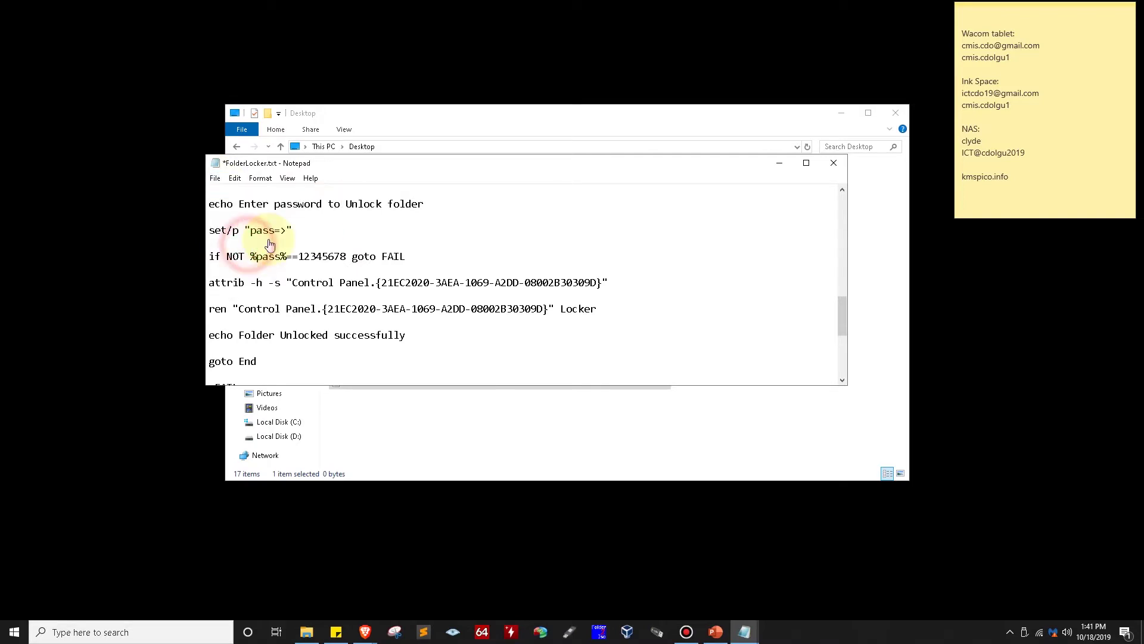
Save the script on the Desktop as FolderLocker.bat, with Save as type set to All Files
{"action": "left_click_drag", "start_coordinate": [448, 193], "coordinate": [510, 174]}
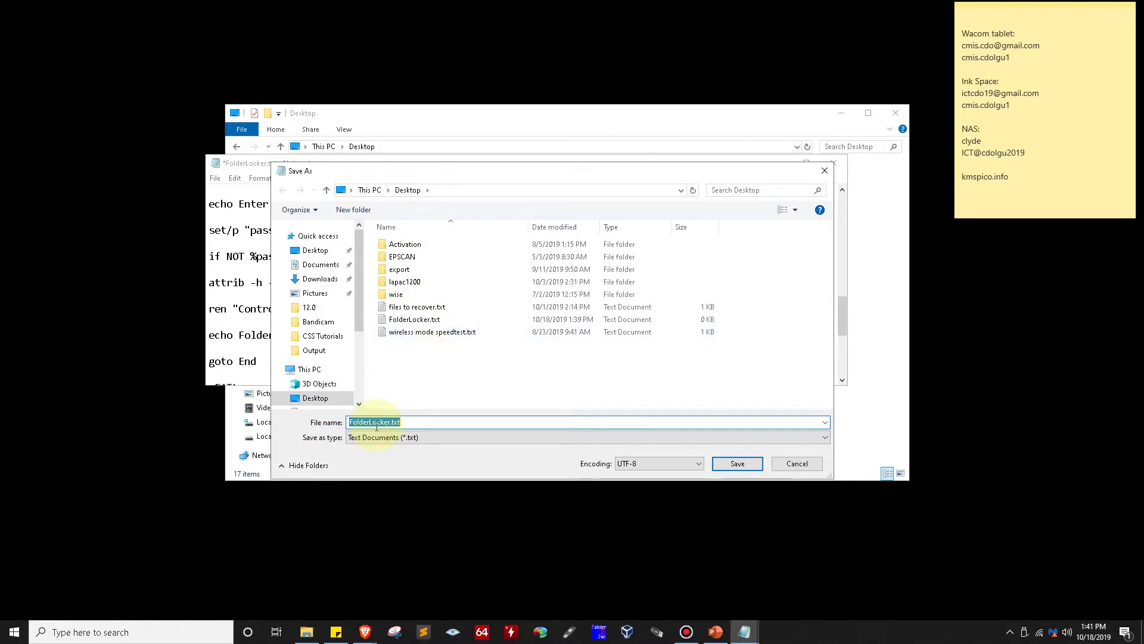
{"action": "left_click", "coordinate": [409, 422]}
{"action": "left_click", "coordinate": [352, 421]}
{"action": "left_click_drag", "start_coordinate": [348, 422], "coordinate": [391, 422]}
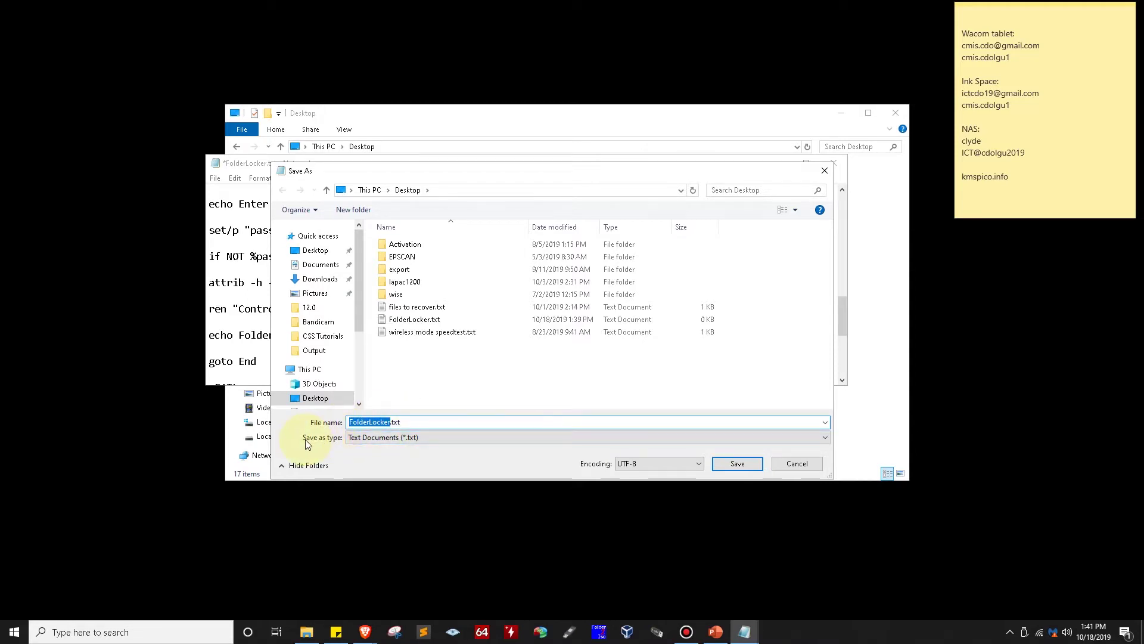
{"action": "left_click", "coordinate": [382, 437]}
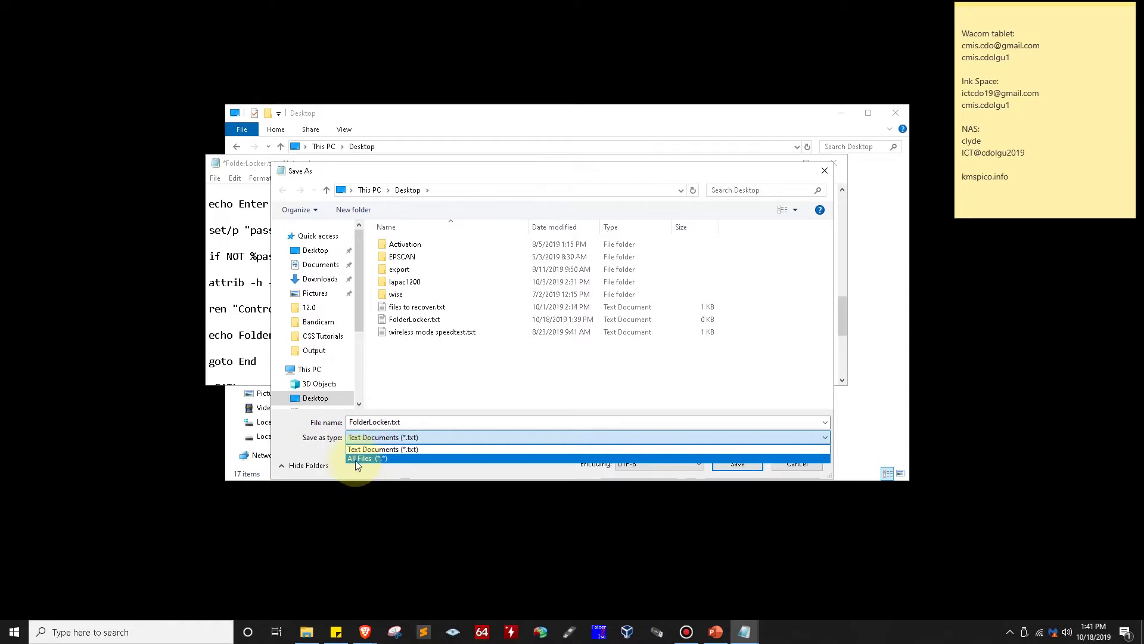
{"action": "left_click", "coordinate": [360, 459]}
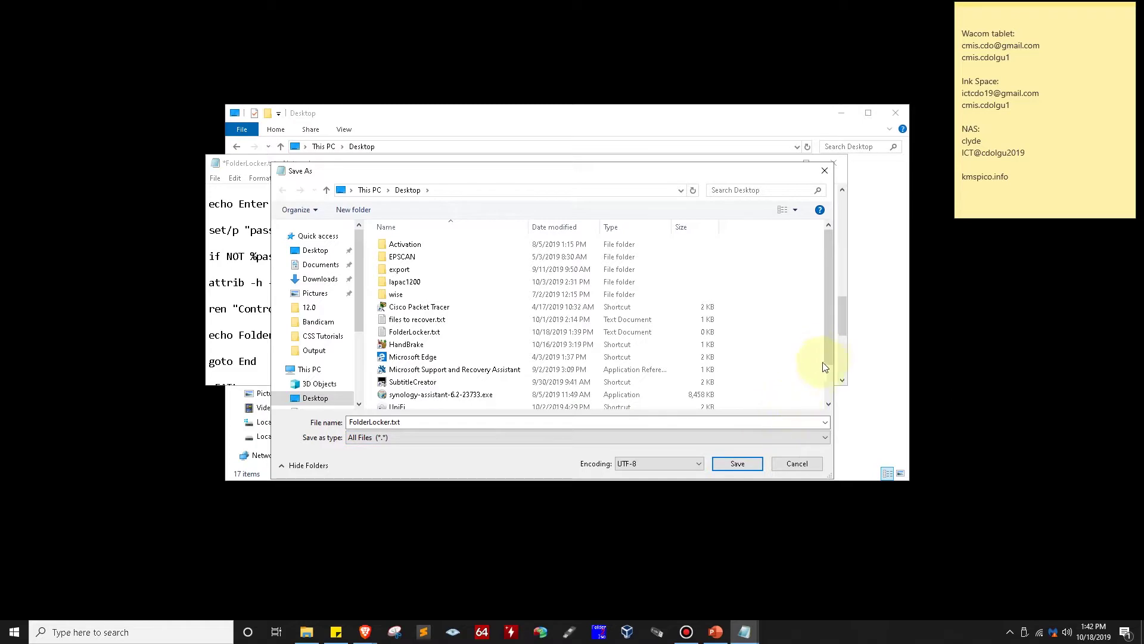
{"action": "left_click", "coordinate": [695, 424]}
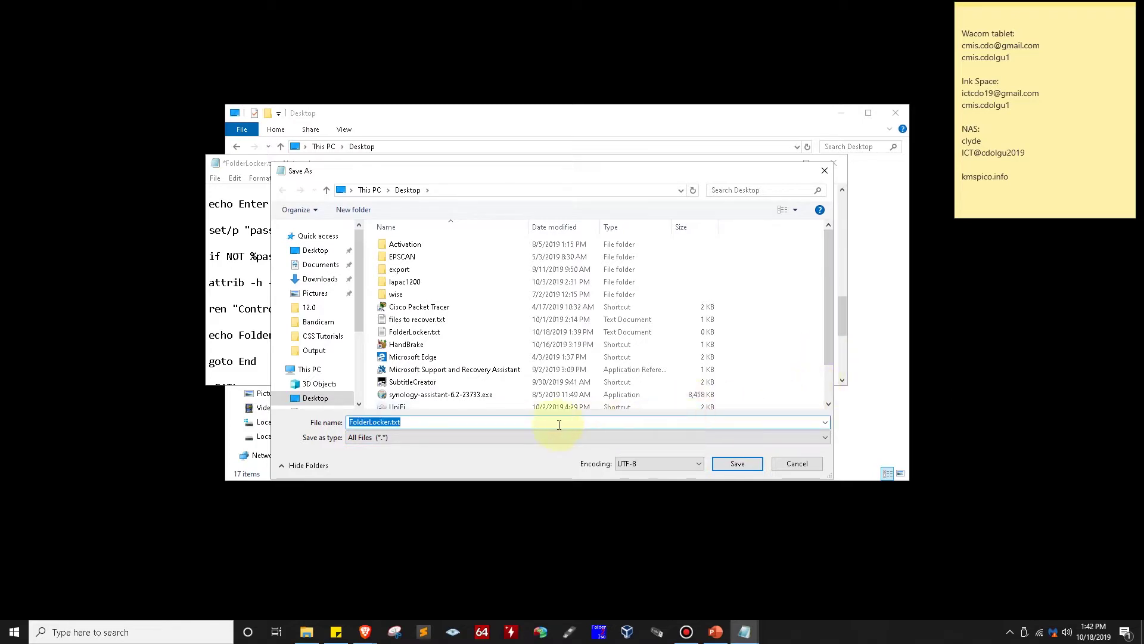
{"action": "left_click", "coordinate": [417, 424]}
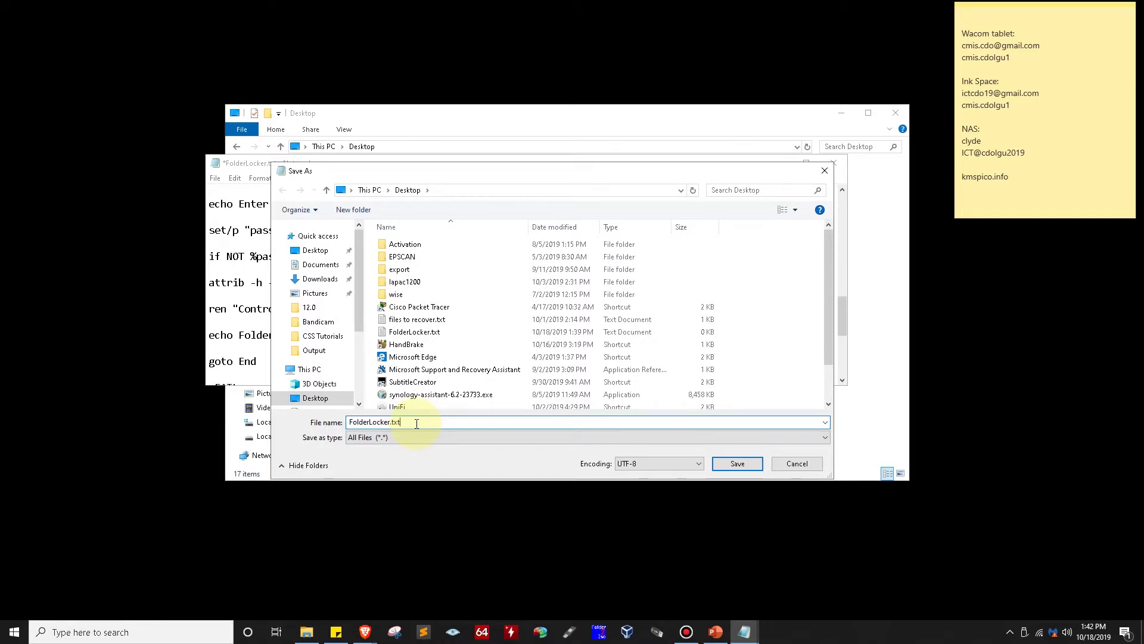
{"action": "key", "text": "BackSpace"}
{"action": "key", "text": "BackSpace"}
{"action": "type", "text": "ba"}
{"action": "double_click", "coordinate": [356, 422]}
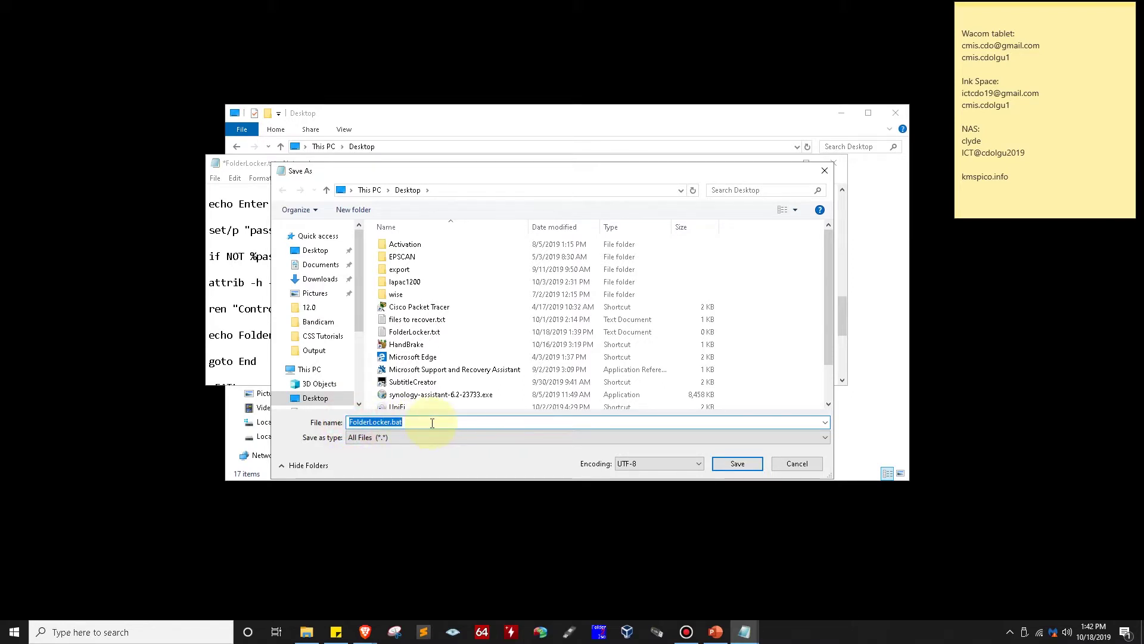
{"action": "left_click", "coordinate": [739, 464]}
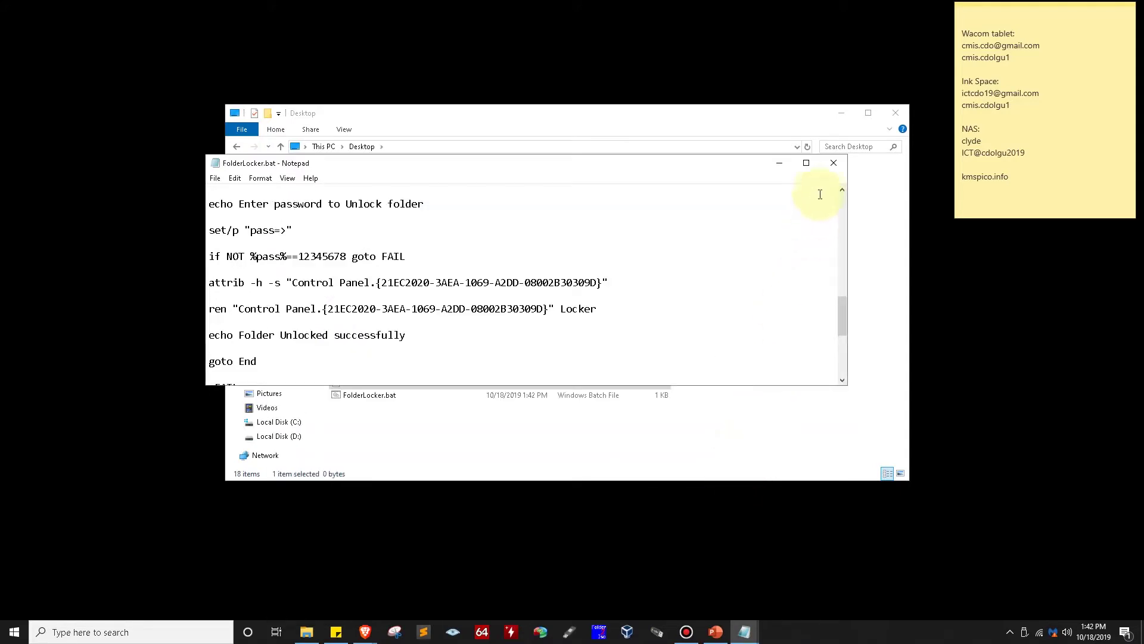
Minimize Notepad and clear the Explorer selection, revealing FolderLocker.bat beside FolderLocker.txt
{"action": "left_click", "coordinate": [779, 162]}
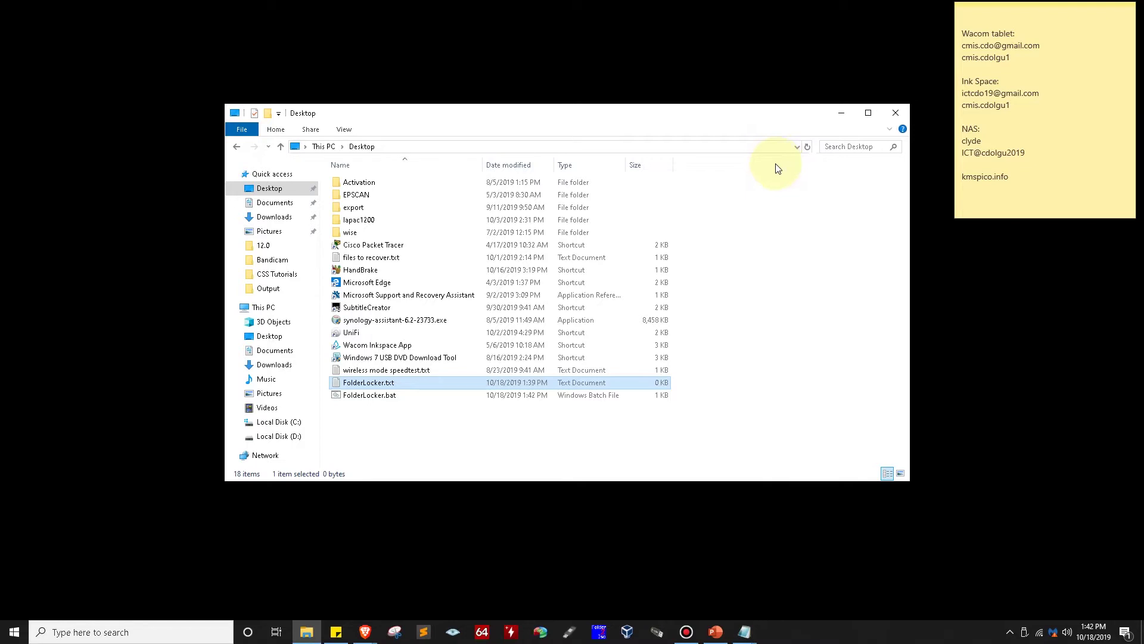
{"action": "left_click", "coordinate": [388, 434]}
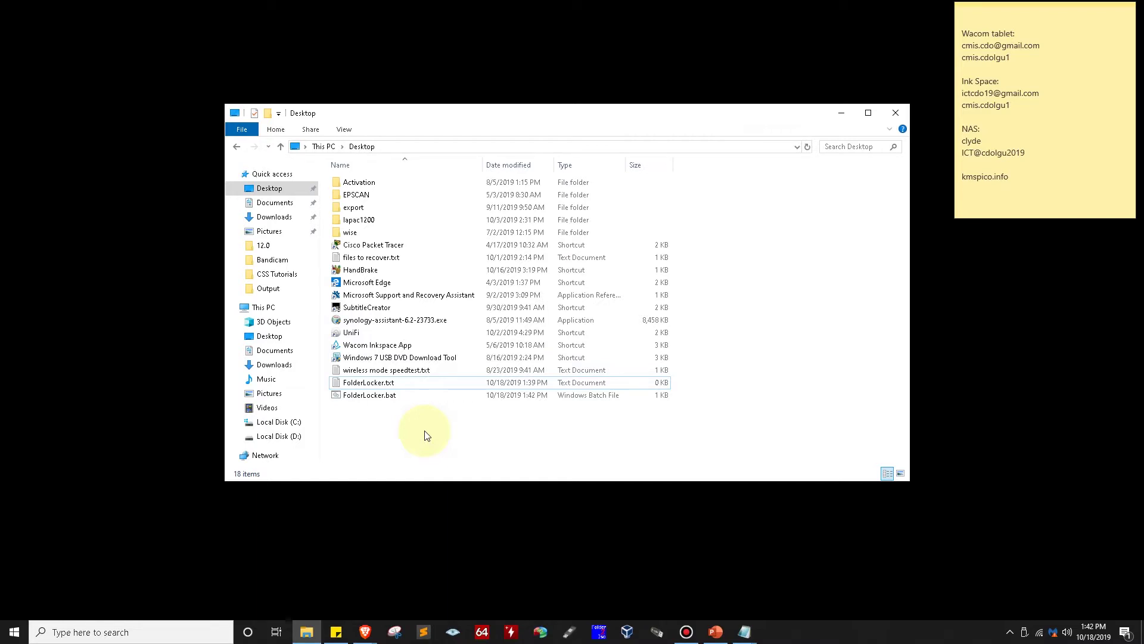
Run FolderLocker.bat using Open from its right-click menu
{"action": "left_click", "coordinate": [377, 393]}
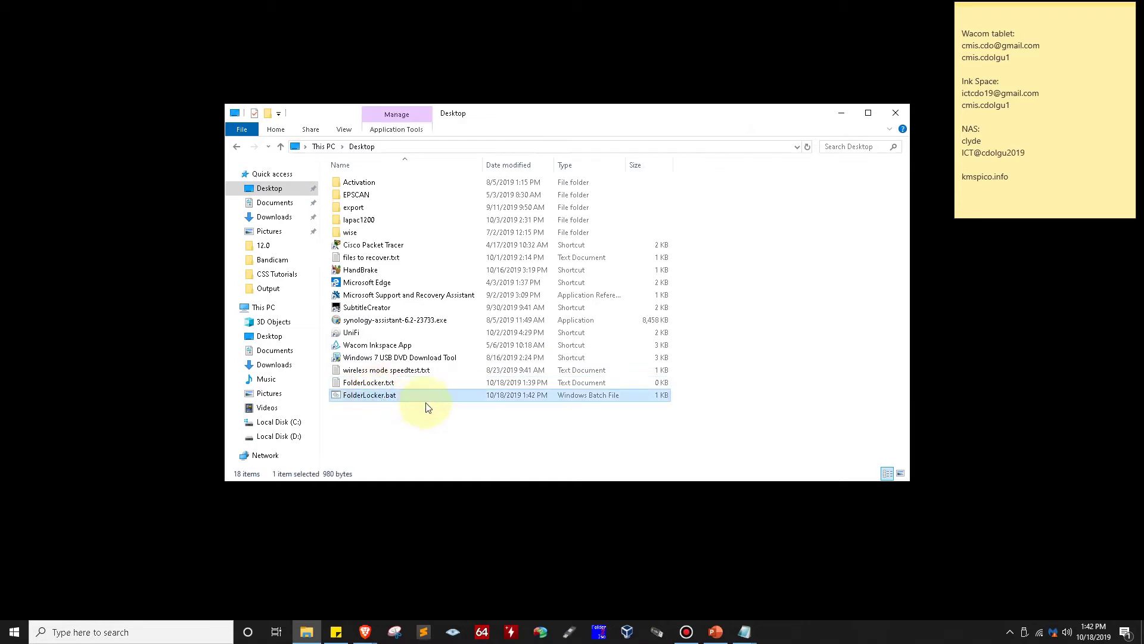
{"action": "left_click", "coordinate": [447, 417]}
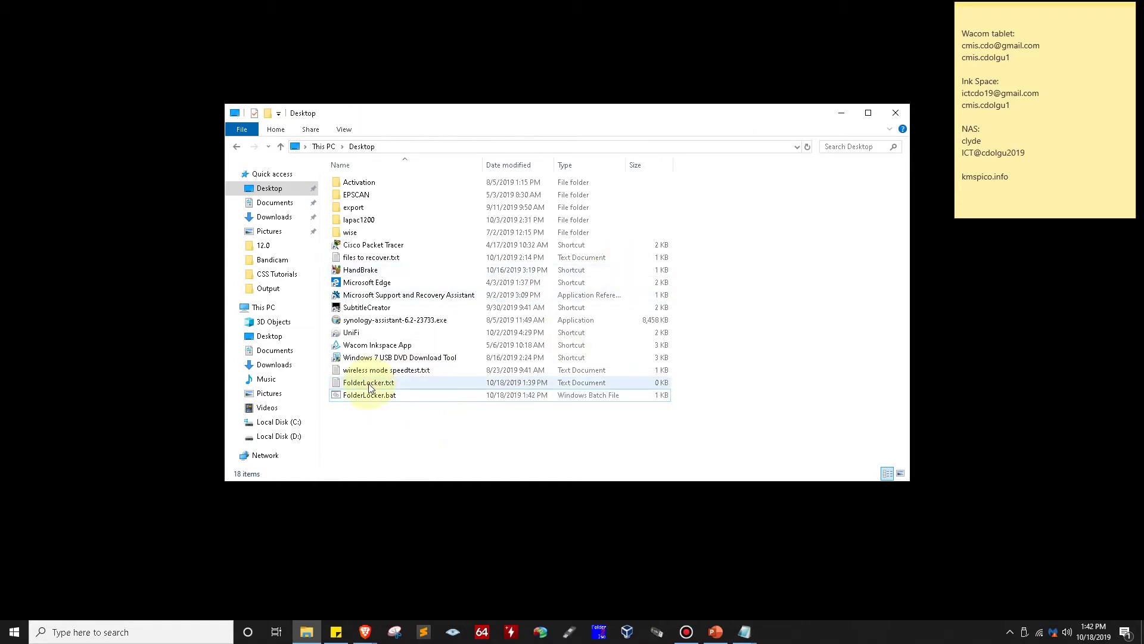
{"action": "right_click", "coordinate": [355, 396]}
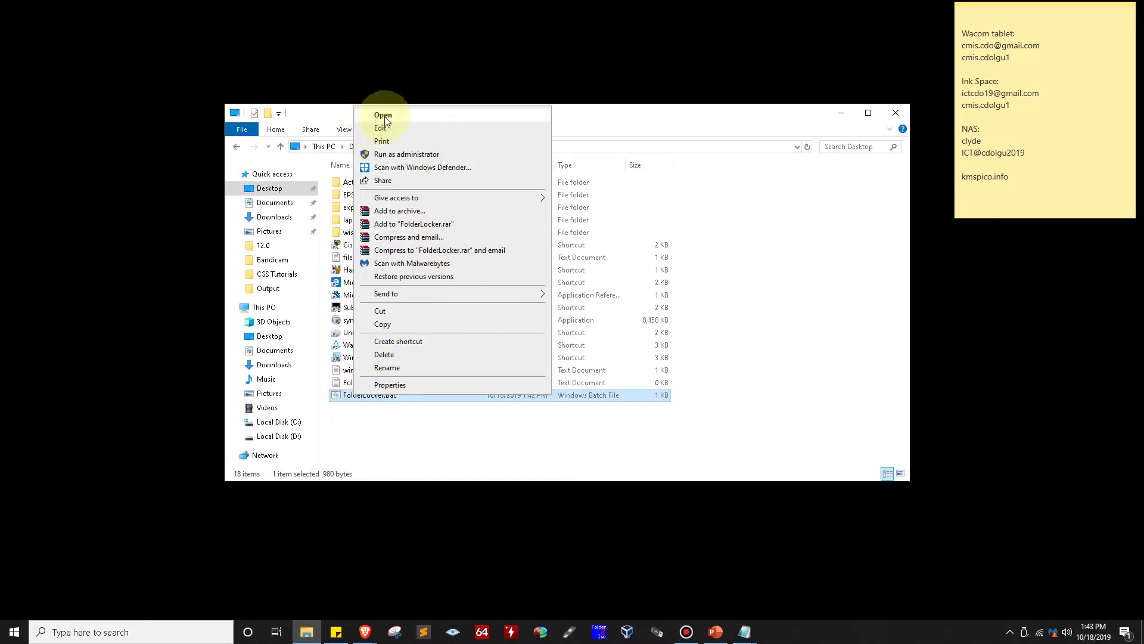
{"action": "left_click", "coordinate": [455, 432]}
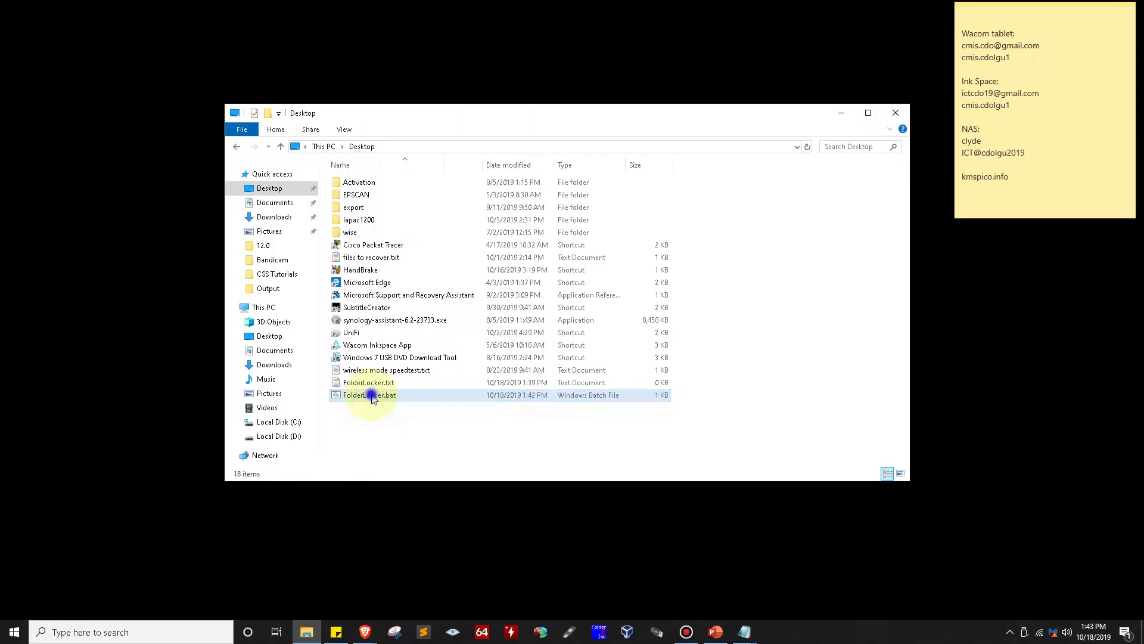
Run FolderLocker.bat to create the Locker folder, then open Locker and find it empty
{"action": "right_click", "coordinate": [369, 395]}
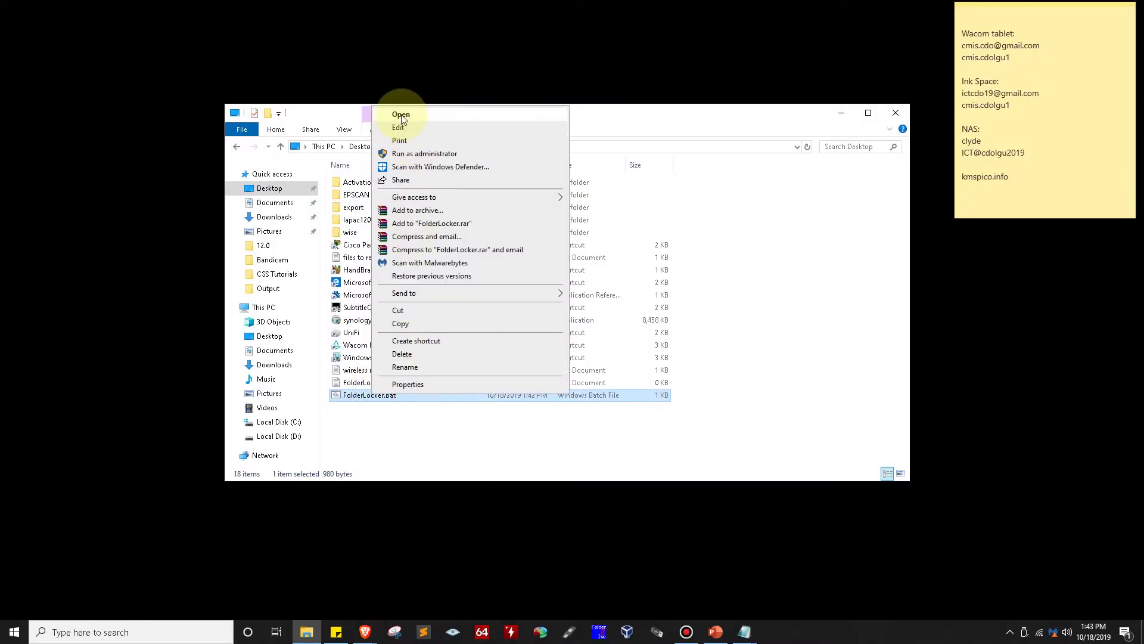
{"action": "left_click", "coordinate": [402, 119]}
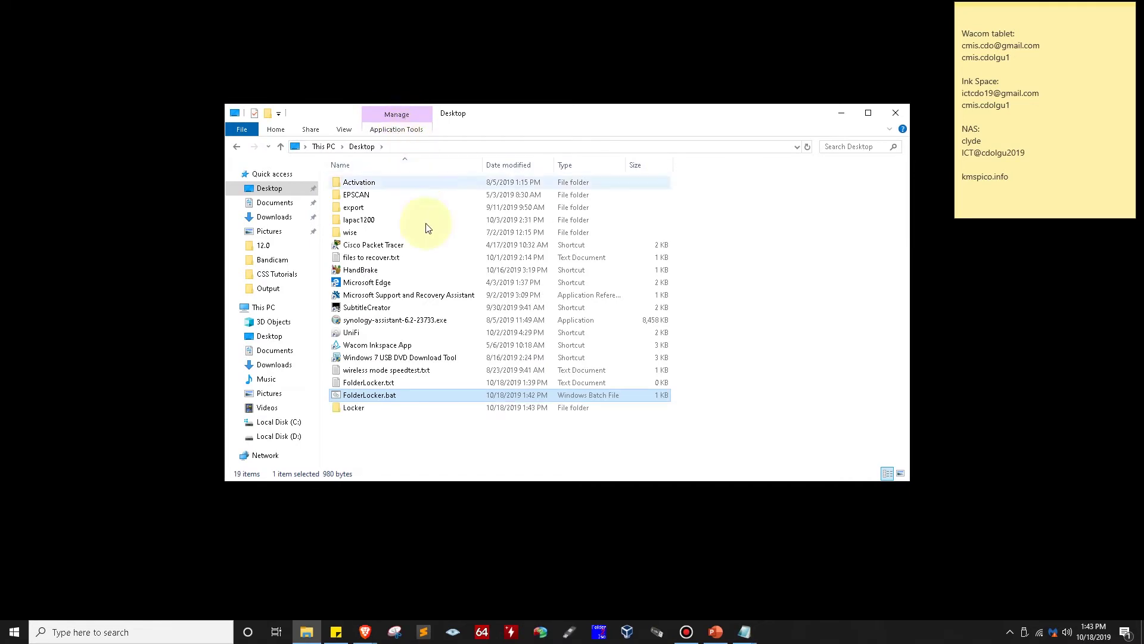
{"action": "left_click", "coordinate": [353, 410]}
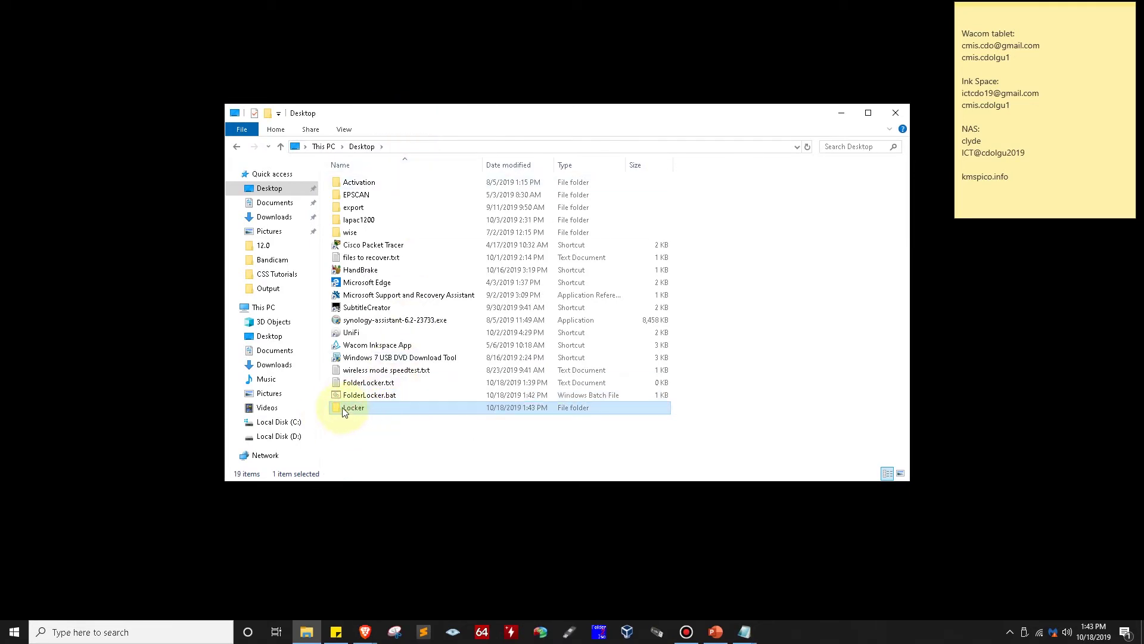
{"action": "left_click", "coordinate": [353, 411]}
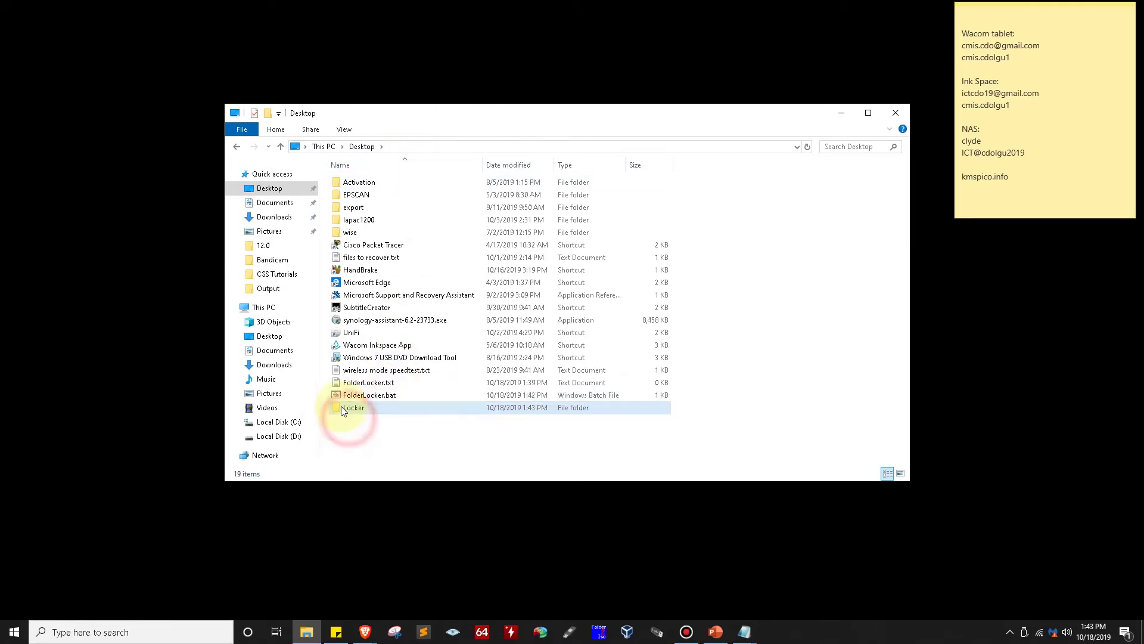
{"action": "double_click", "coordinate": [358, 411]}
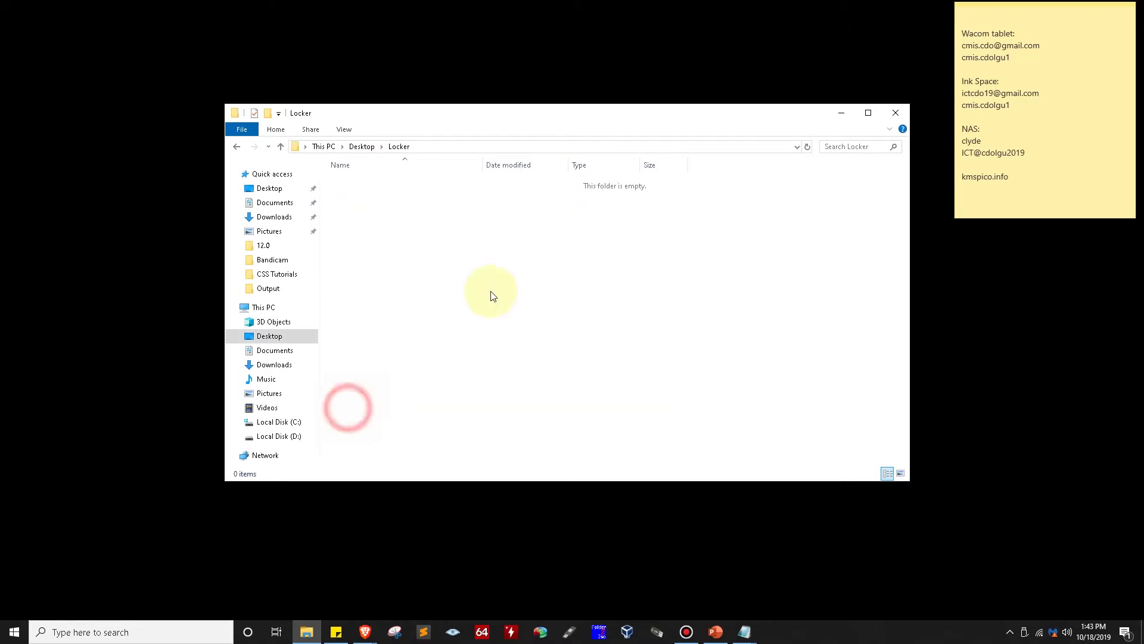
Drag the lapac1200 folder into Locker, verify it inside, and return to the Desktop
{"action": "left_click", "coordinate": [237, 147]}
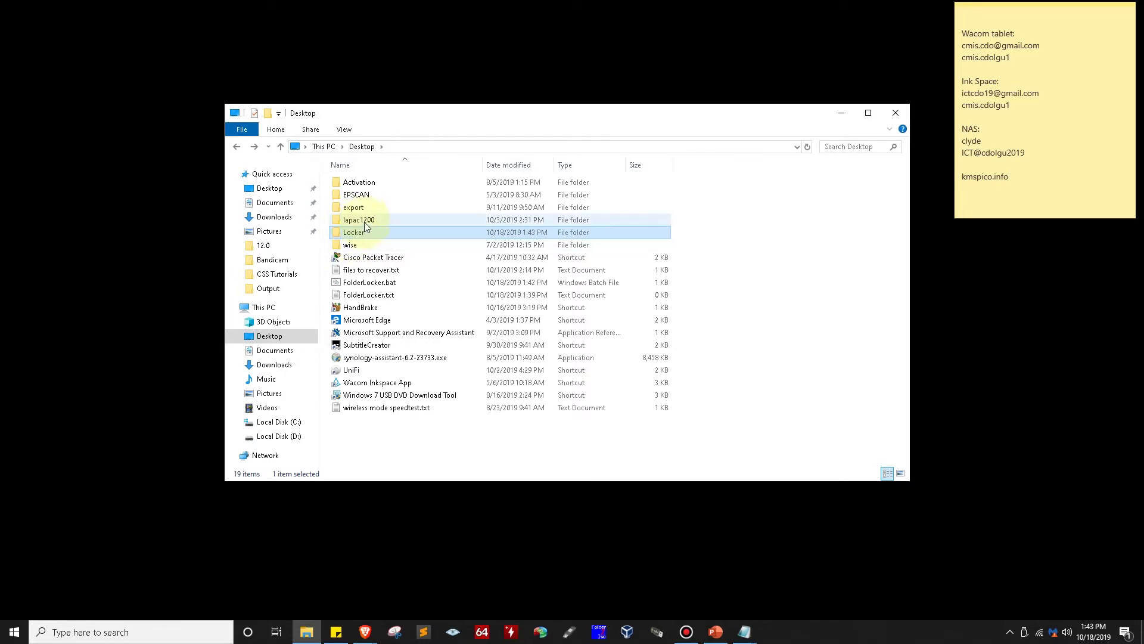
{"action": "left_click", "coordinate": [364, 220]}
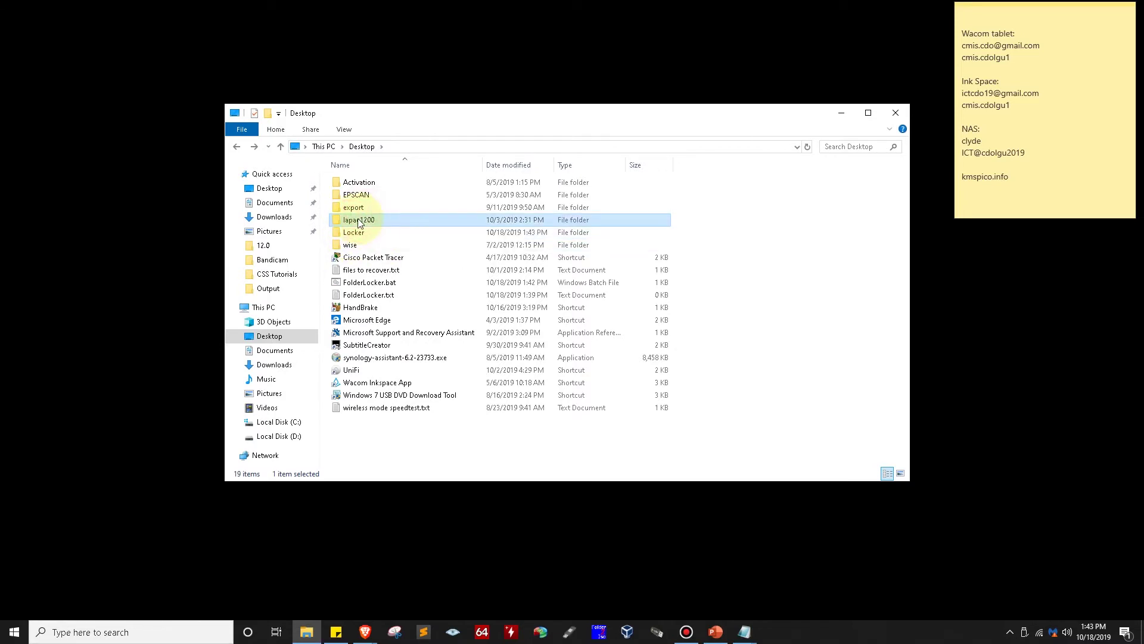
{"action": "left_click", "coordinate": [357, 220]}
{"action": "left_click_drag", "start_coordinate": [357, 220], "coordinate": [350, 234]}
{"action": "left_click", "coordinate": [353, 221]}
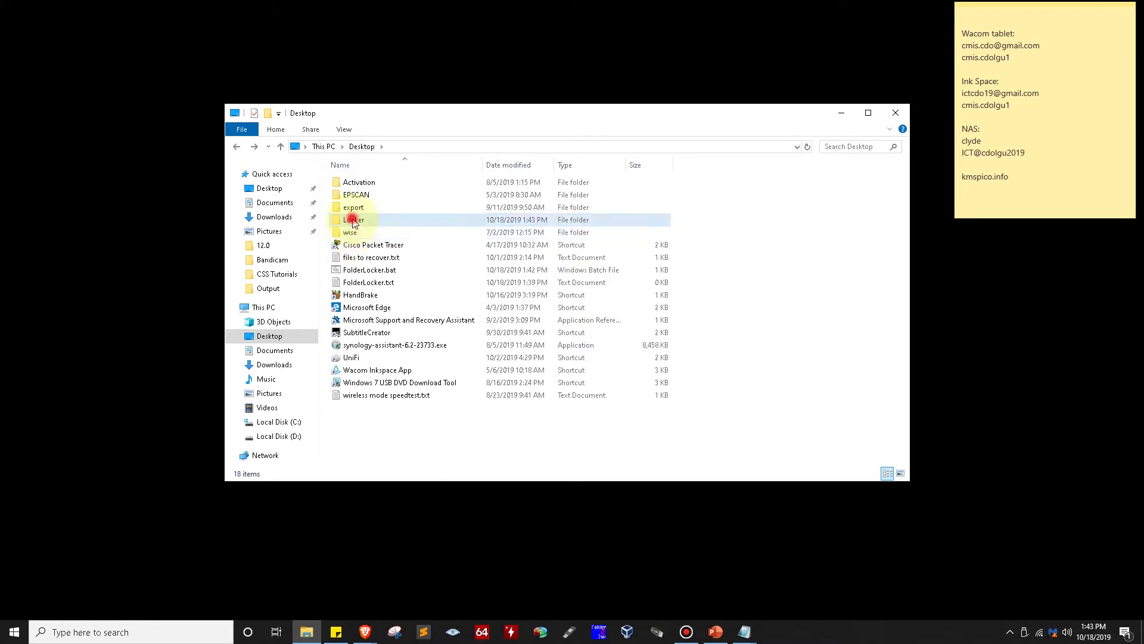
{"action": "double_click", "coordinate": [352, 220]}
{"action": "left_click", "coordinate": [236, 146]}
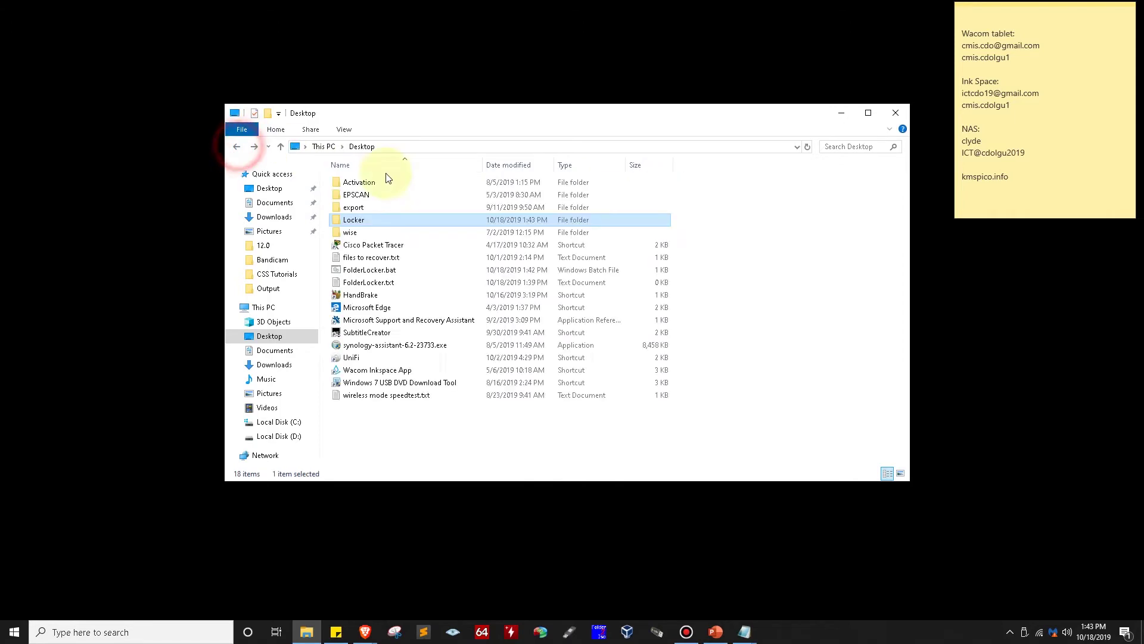
{"action": "mouse_move", "coordinate": [357, 222]}
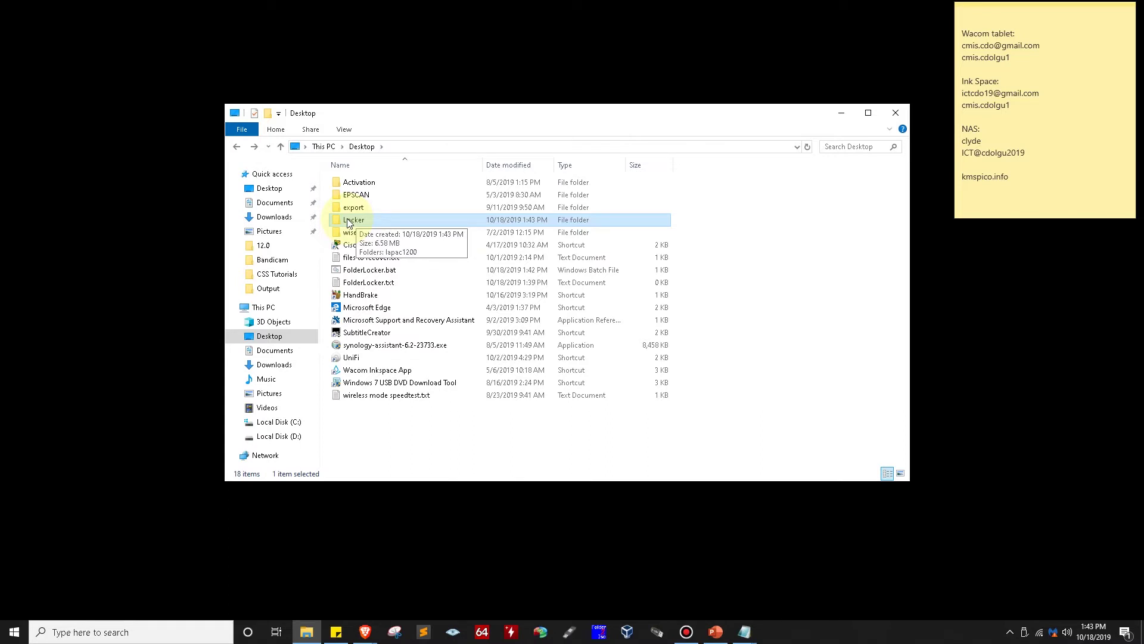
Run FolderLocker.bat and confirm the console's lock prompt, disguising Locker as a Control Panel folder
{"action": "right_click", "coordinate": [338, 270]}
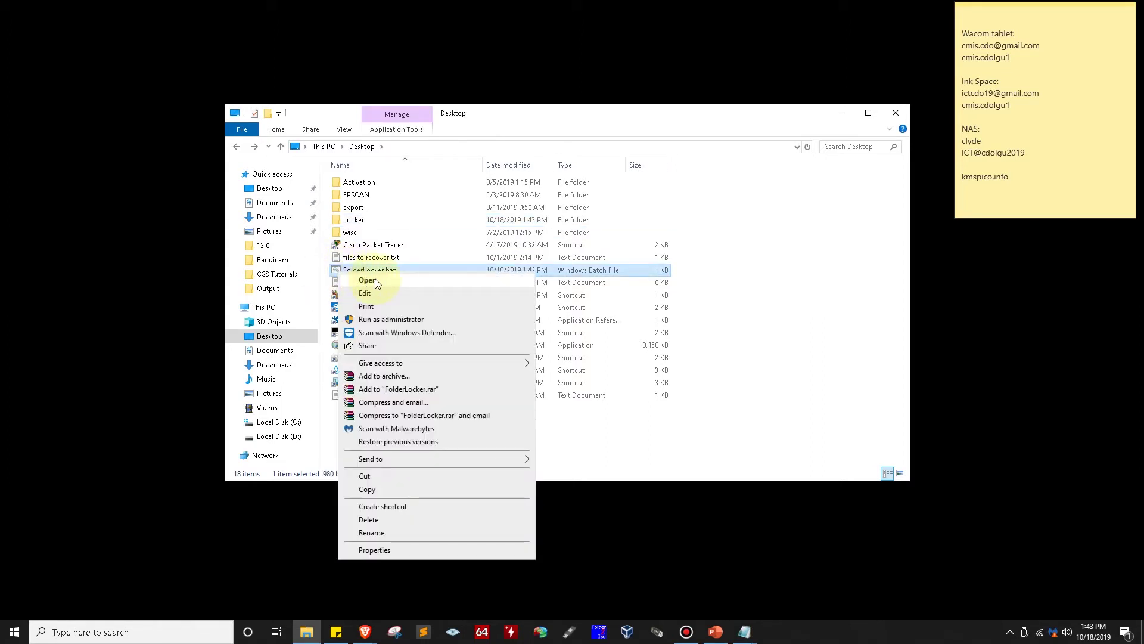
{"action": "left_click", "coordinate": [375, 278]}
{"action": "left_click", "coordinate": [275, 87]}
{"action": "left_click_drag", "start_coordinate": [310, 109], "coordinate": [482, 233]}
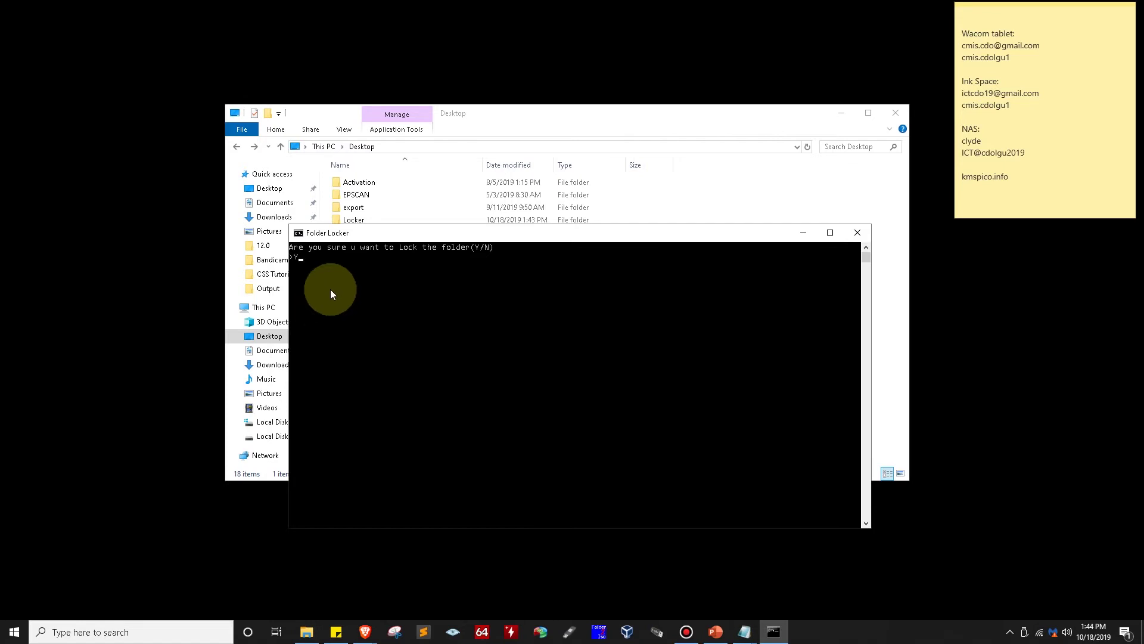
{"action": "key", "text": "Return"}
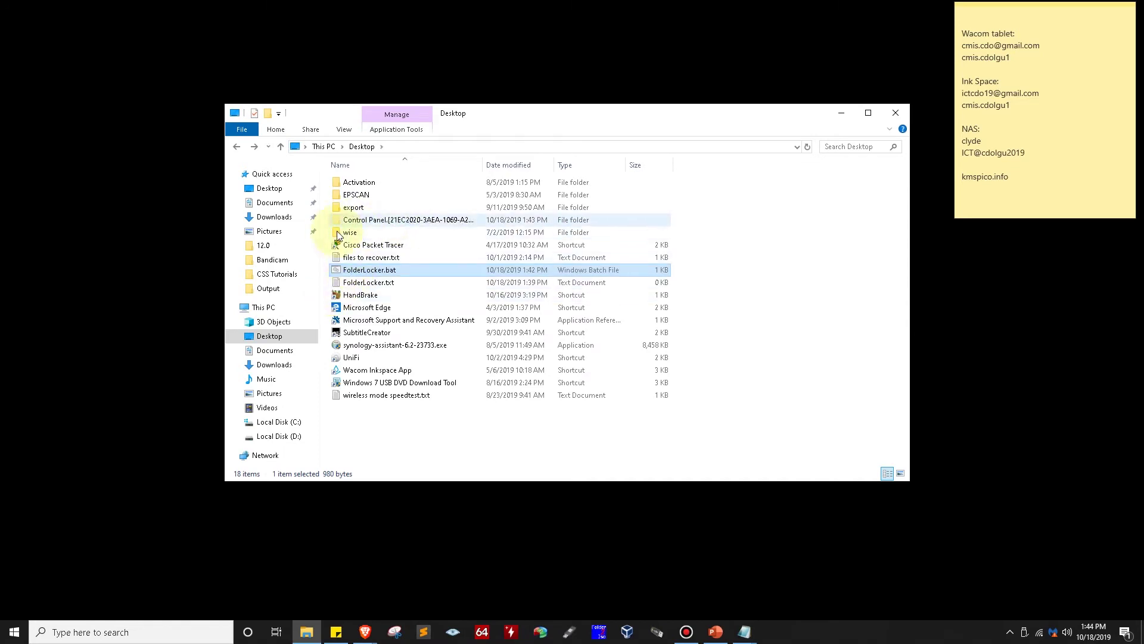
Open the disguised Control Panel folder, then go back to the Desktop, where Locker is hidden
{"action": "double_click", "coordinate": [351, 221]}
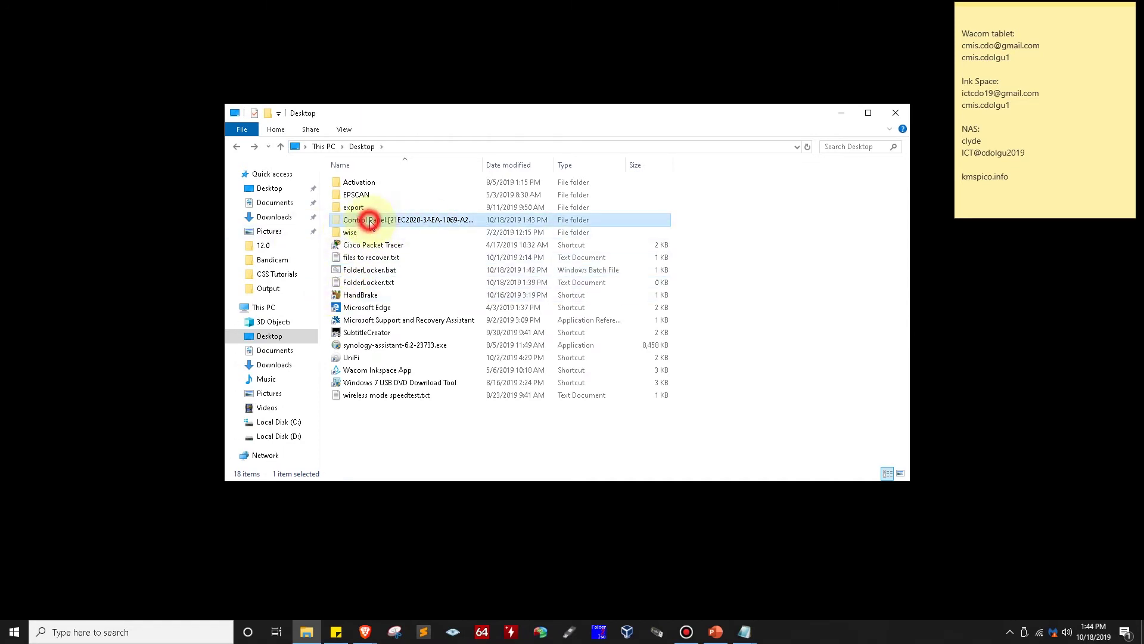
{"action": "key", "text": "BackSpace"}
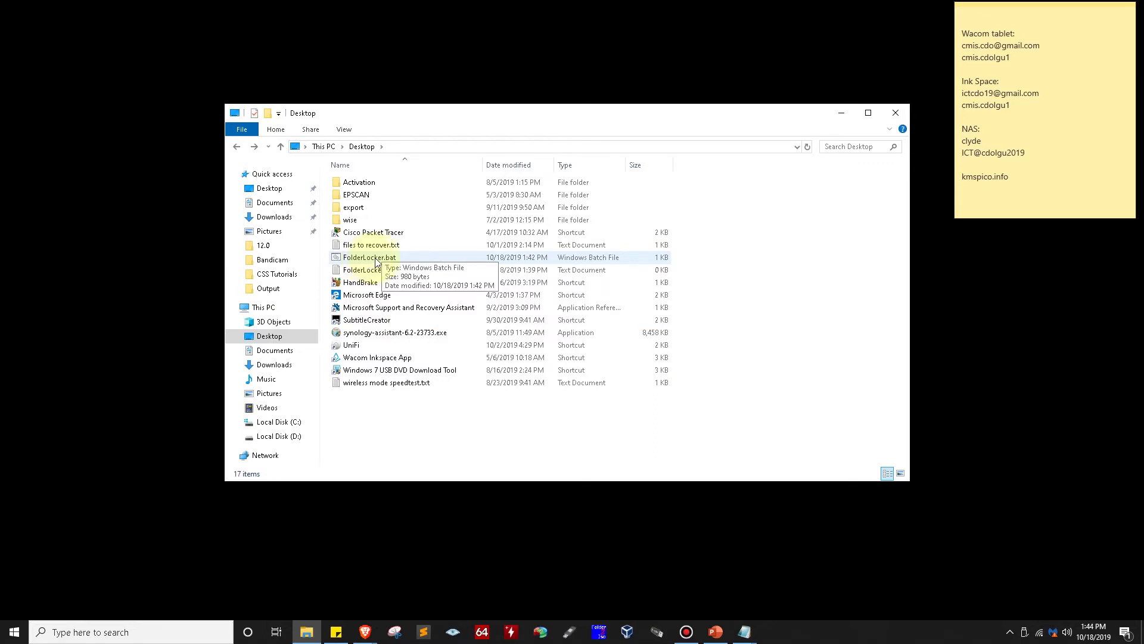
{"action": "right_click", "coordinate": [366, 257]}
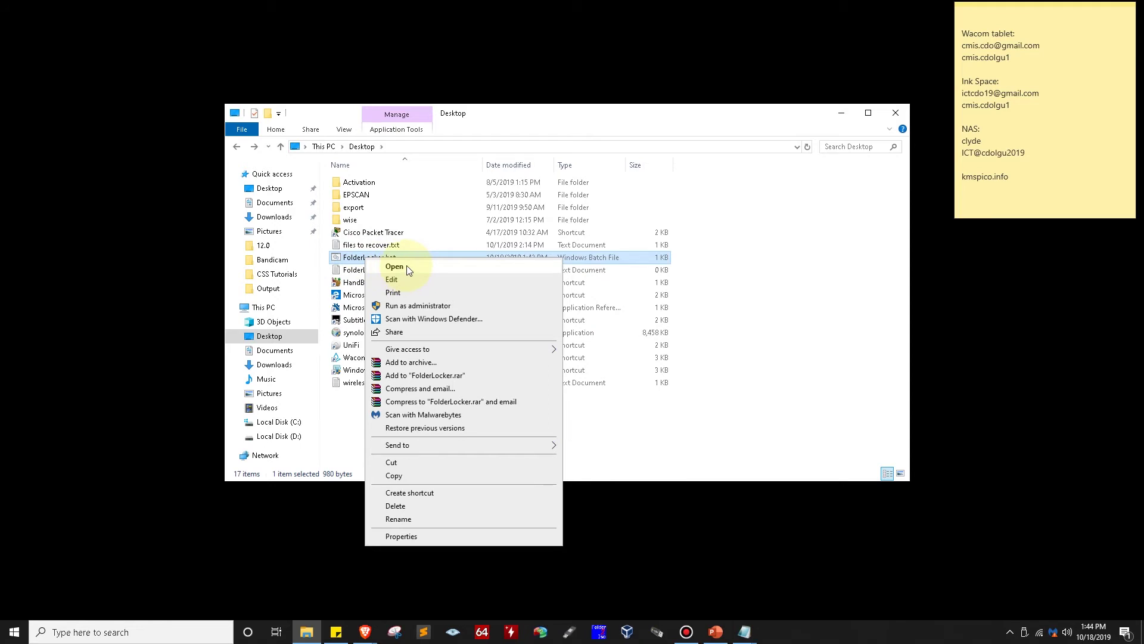
Run FolderLocker.bat and enter the folder's password in the console to unlock Locker
{"action": "left_click", "coordinate": [402, 268]}
{"action": "left_click_drag", "start_coordinate": [250, 101], "coordinate": [447, 233]}
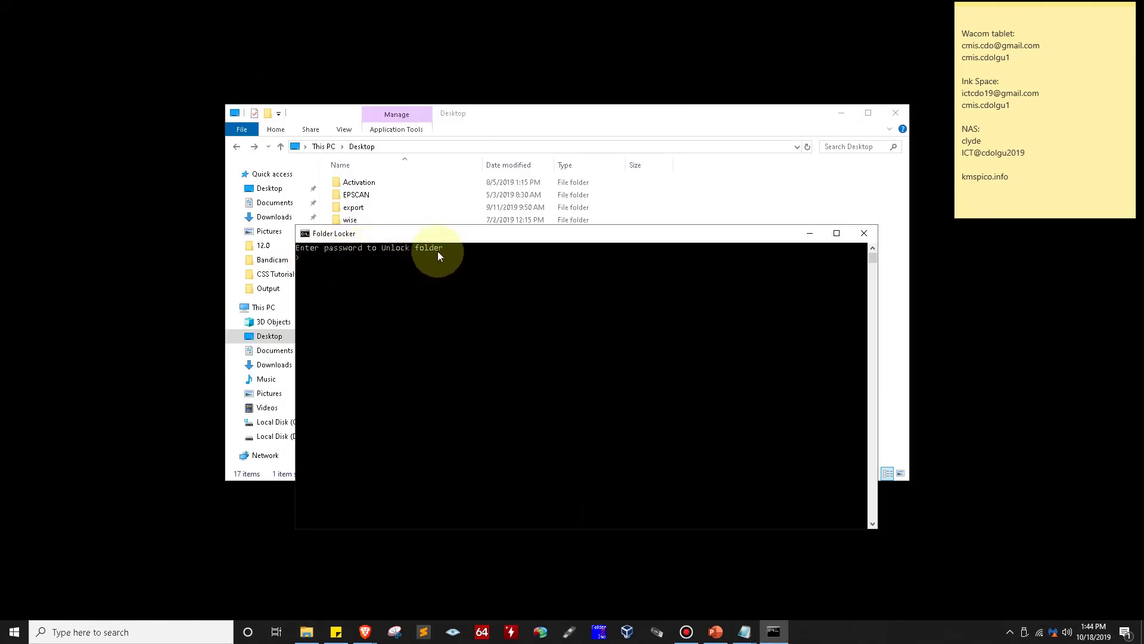
{"action": "left_click", "coordinate": [341, 266]}
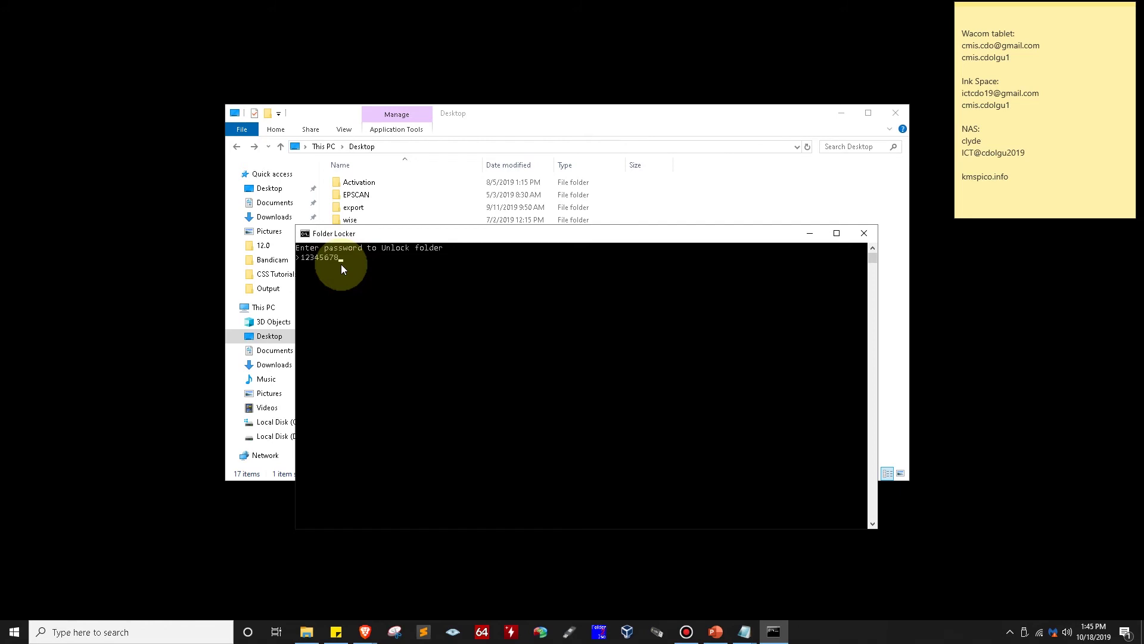
{"action": "type", "text": "12345678"}
{"action": "key", "text": "Return"}
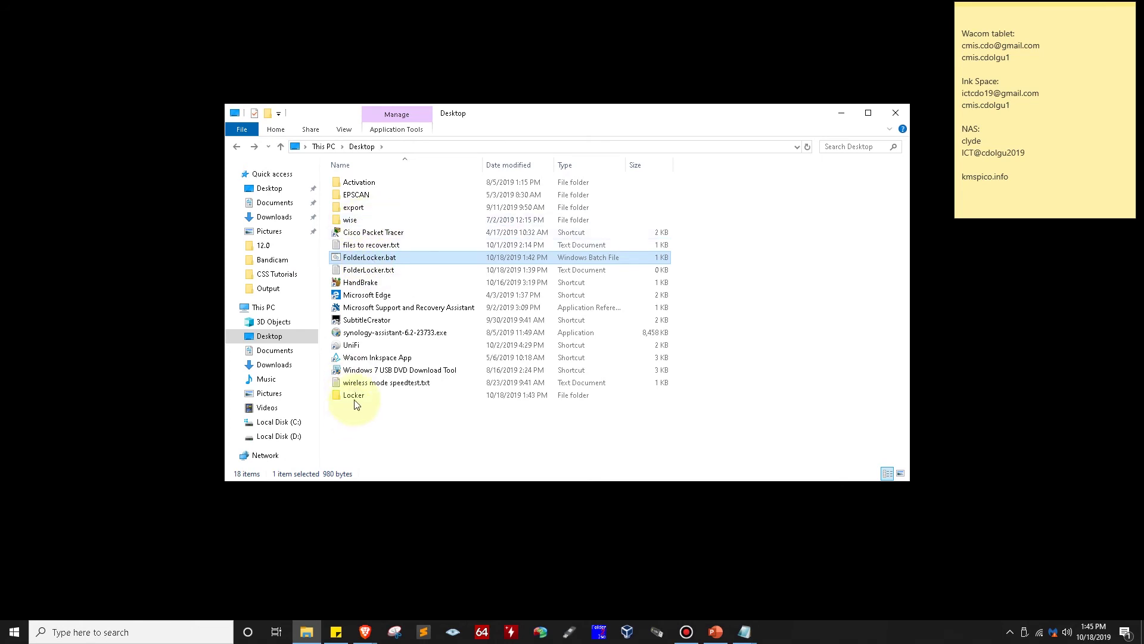
Open the restored Locker folder to confirm lapac1200 is inside, then return to the Desktop
{"action": "left_click", "coordinate": [352, 396]}
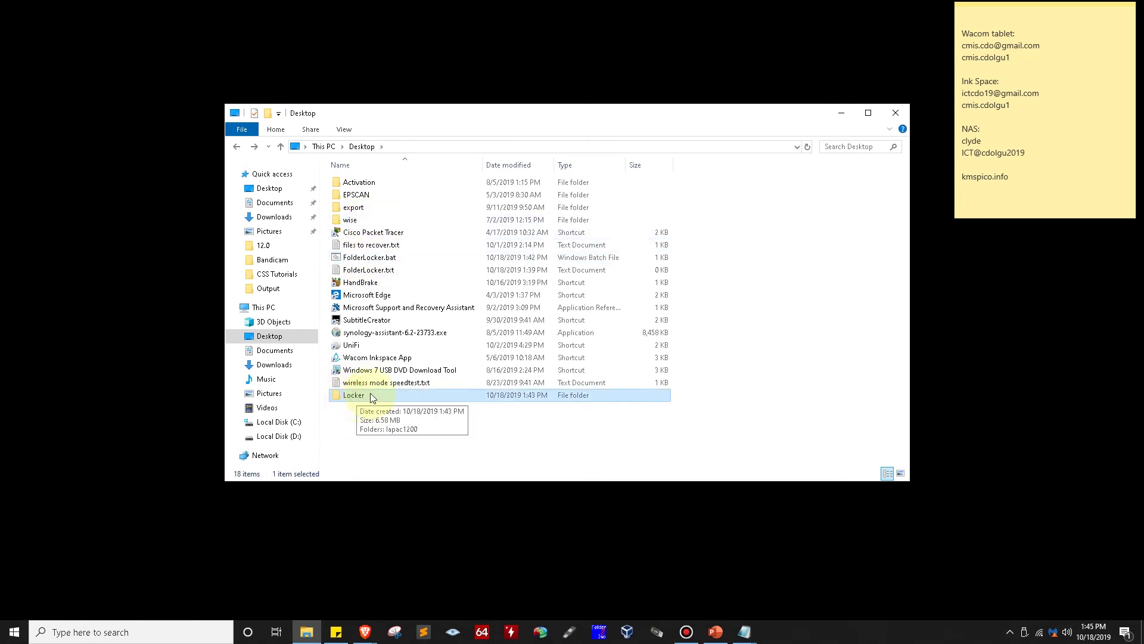
{"action": "double_click", "coordinate": [356, 395]}
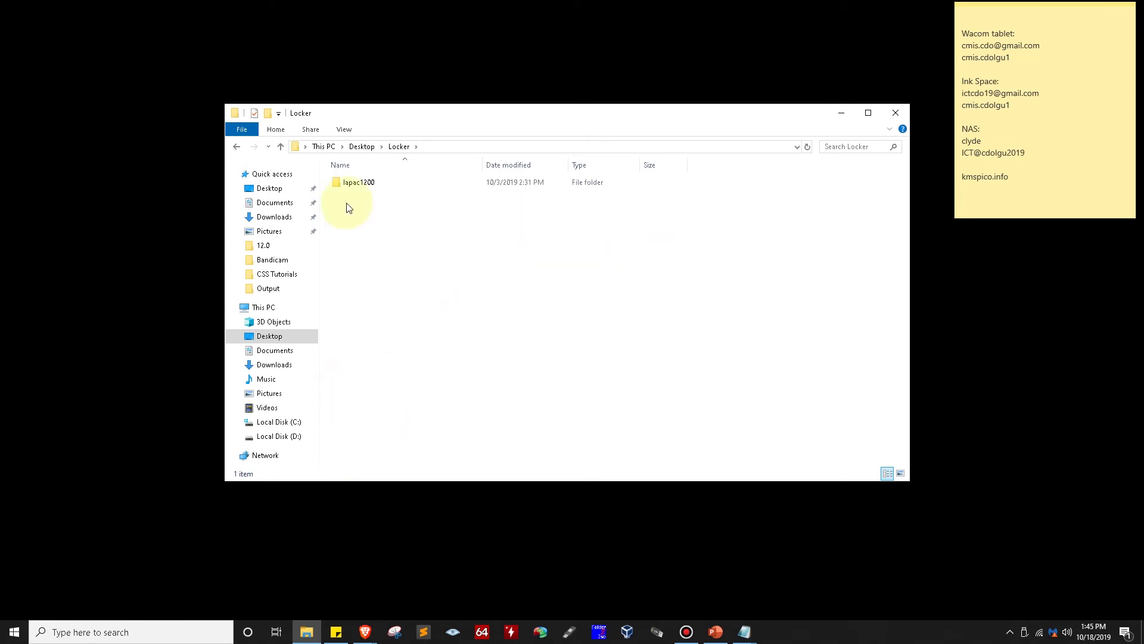
{"action": "key", "text": "alt+Left"}
{"action": "left_click", "coordinate": [433, 255]}
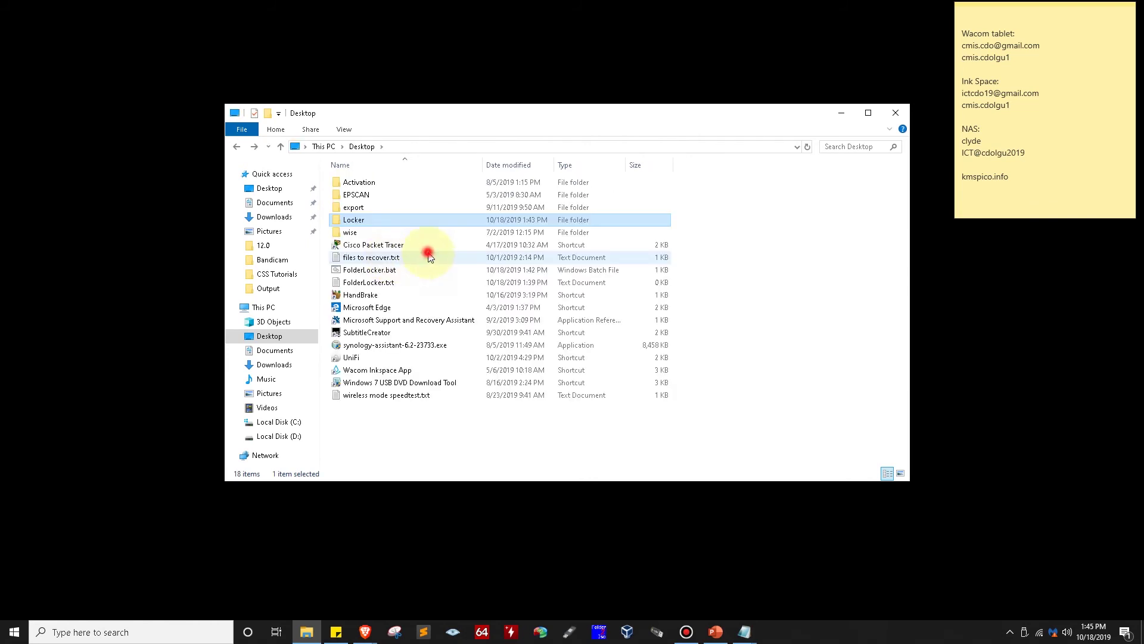
{"action": "left_click", "coordinate": [351, 225]}
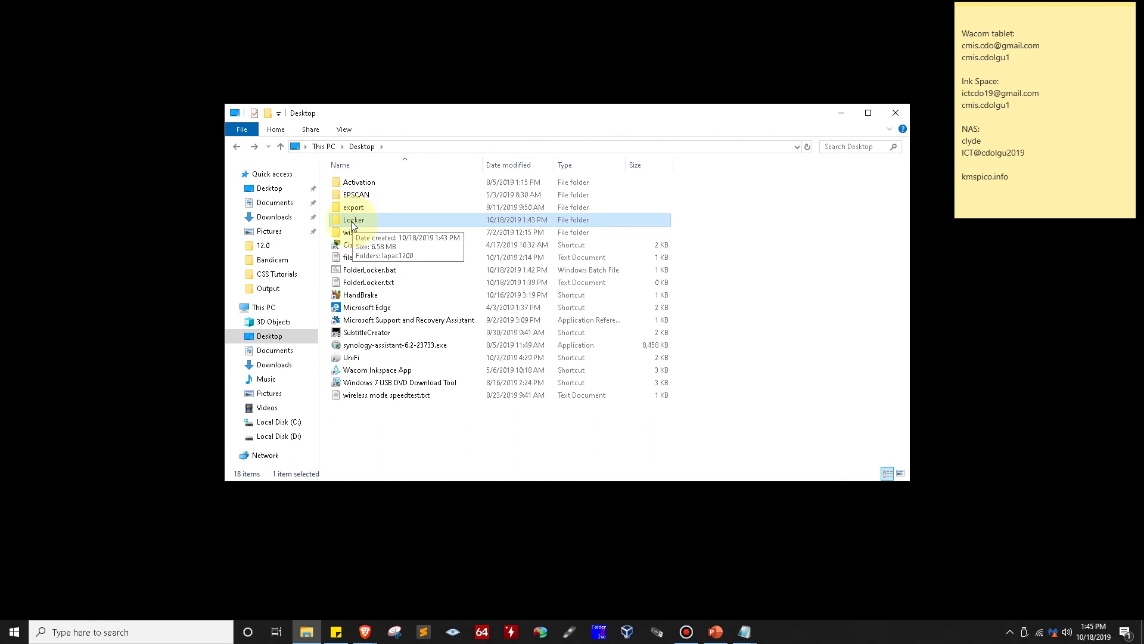
{"action": "left_click", "coordinate": [352, 271]}
{"action": "right_click", "coordinate": [352, 271]}
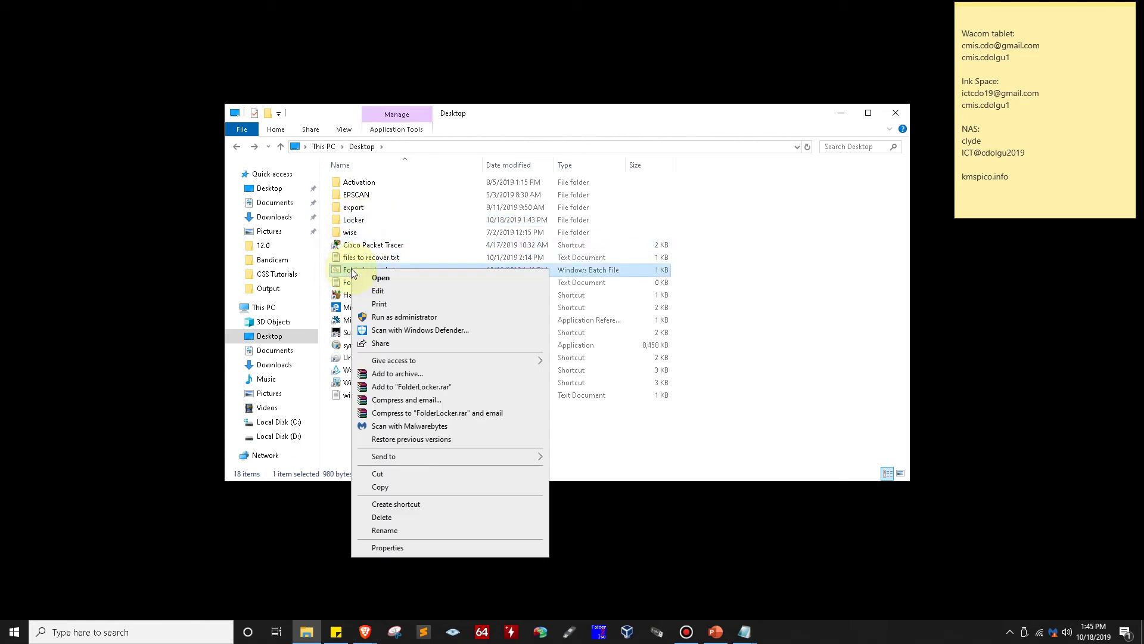
Run FolderLocker.bat again and answer y to lock the Locker folder
{"action": "left_click", "coordinate": [376, 277]}
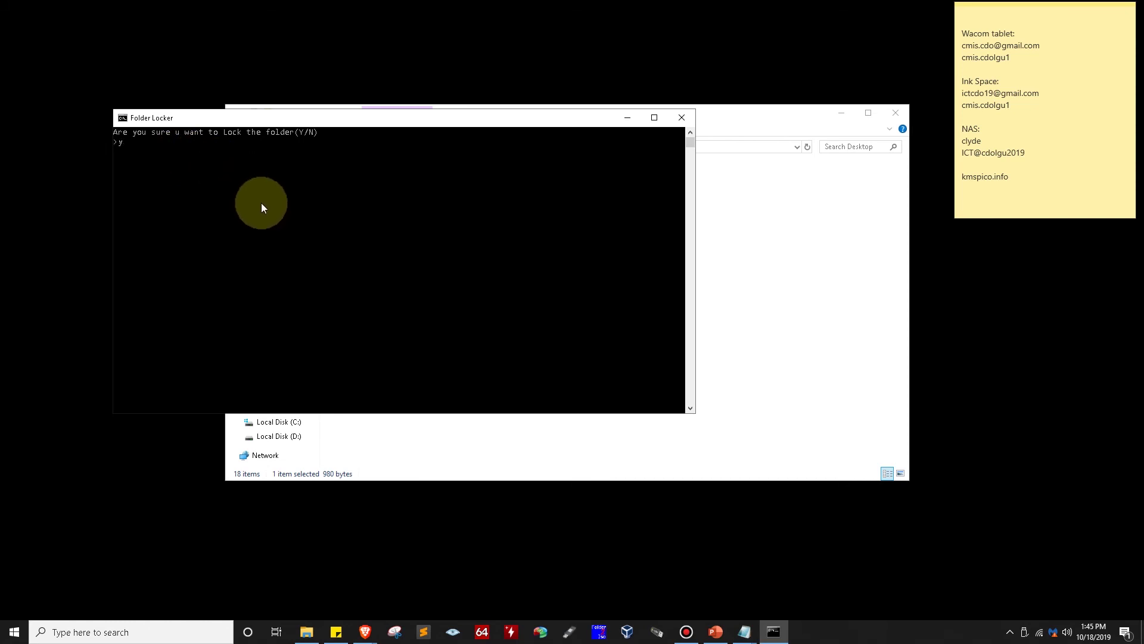
{"action": "type", "text": "y"}
{"action": "key", "text": "Return"}
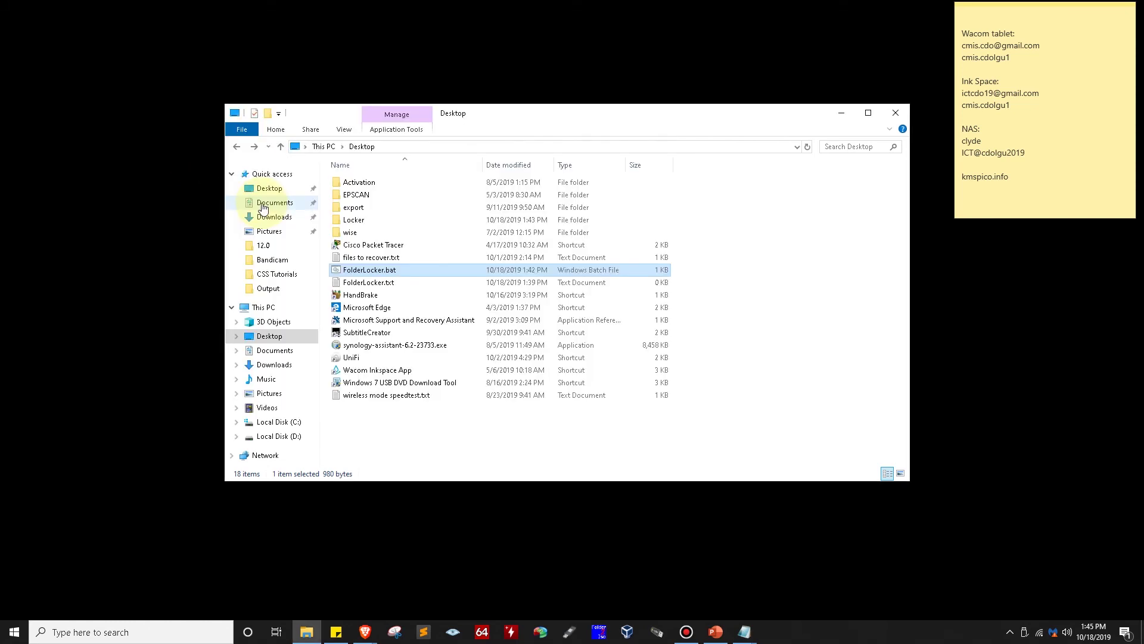
Browse the Desktop listing to confirm Locker is hidden, then minimise File Explorer
{"action": "left_click", "coordinate": [358, 207]}
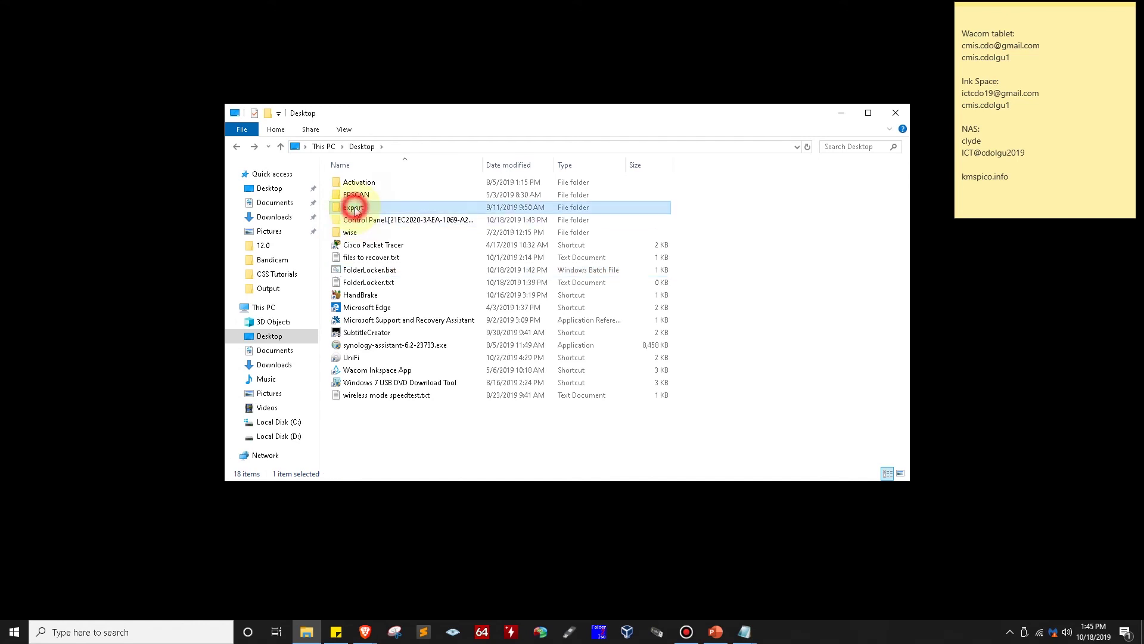
{"action": "double_click", "coordinate": [357, 220]}
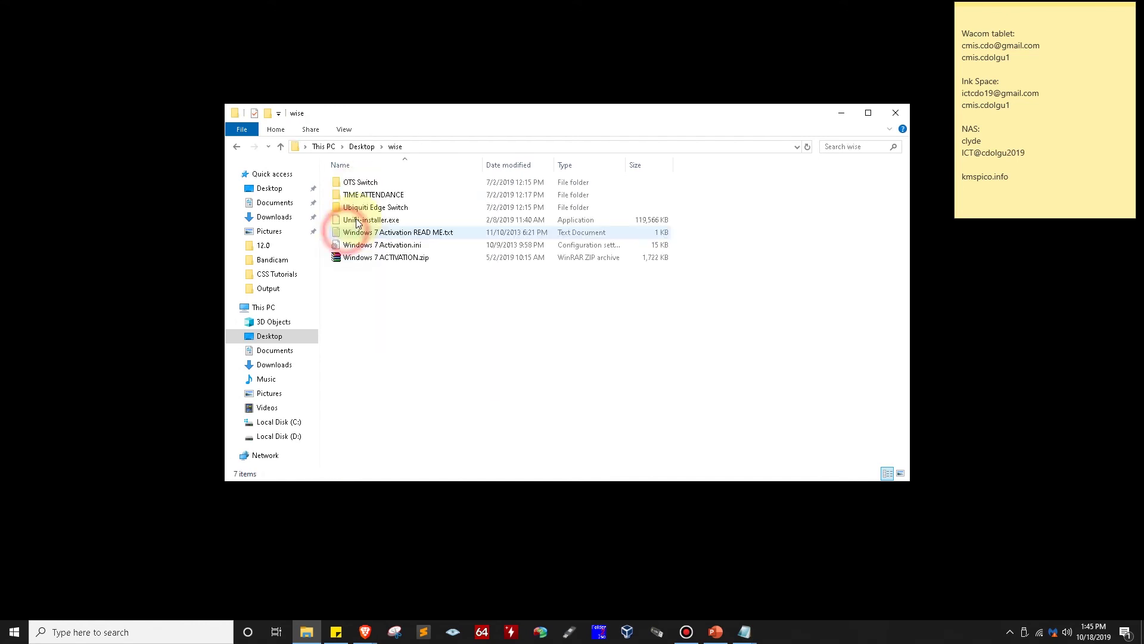
{"action": "key", "text": "alt+Left"}
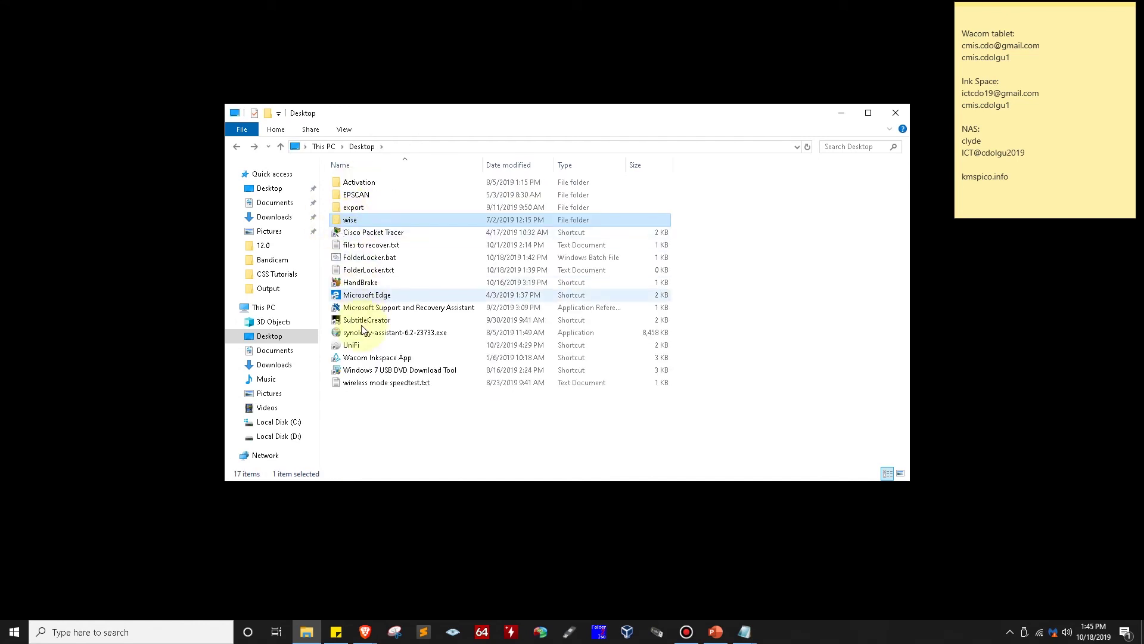
{"action": "left_click", "coordinate": [363, 258]}
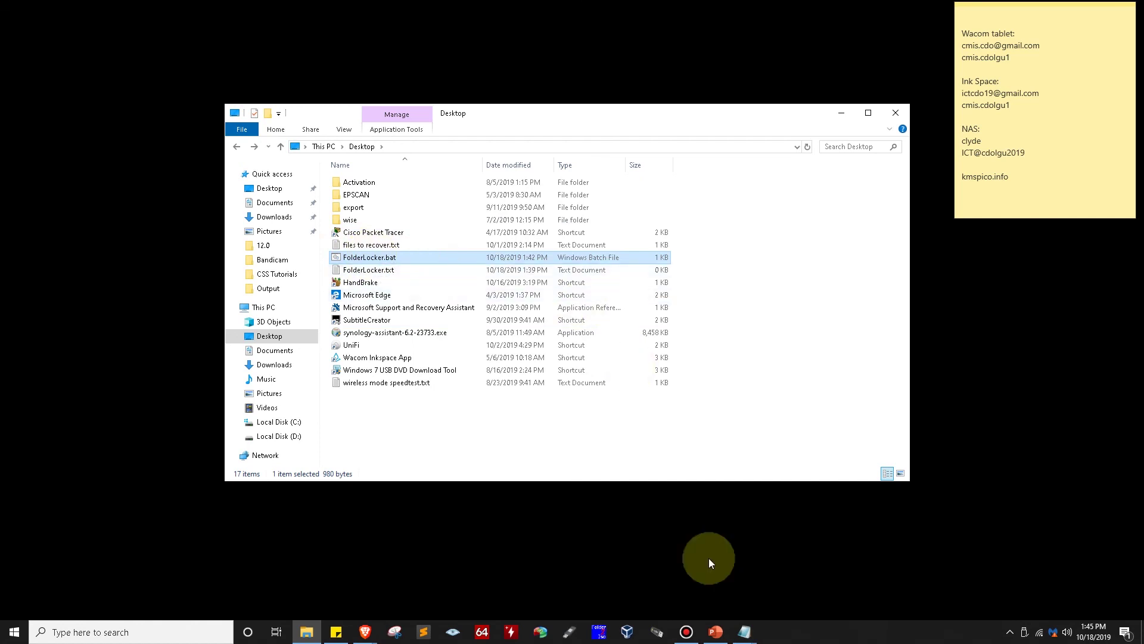
{"action": "left_click", "coordinate": [838, 113]}
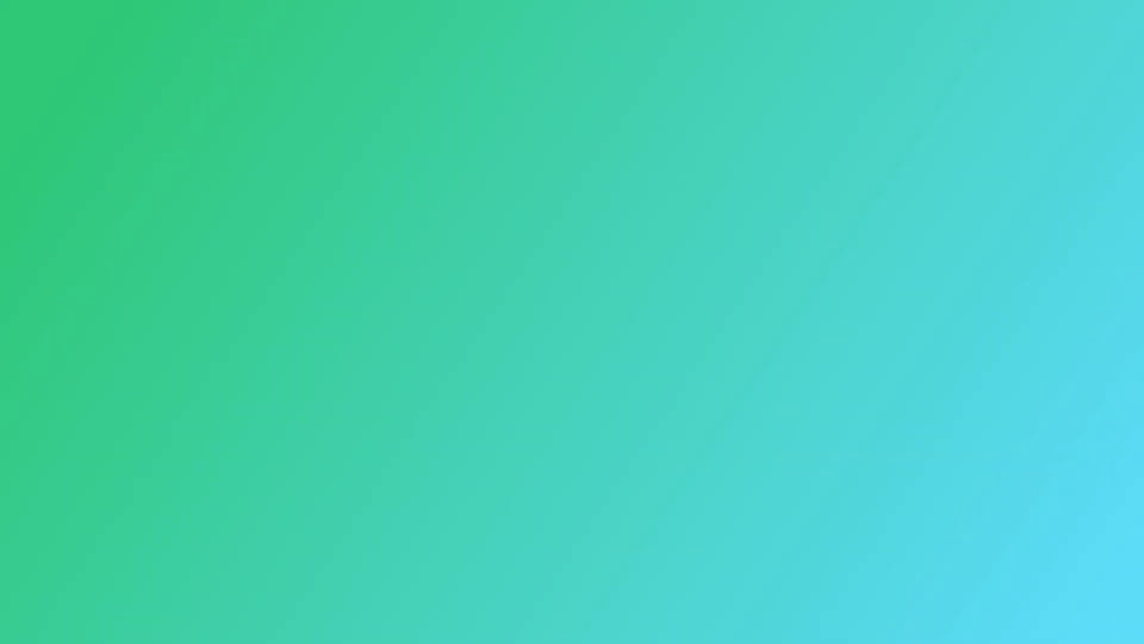